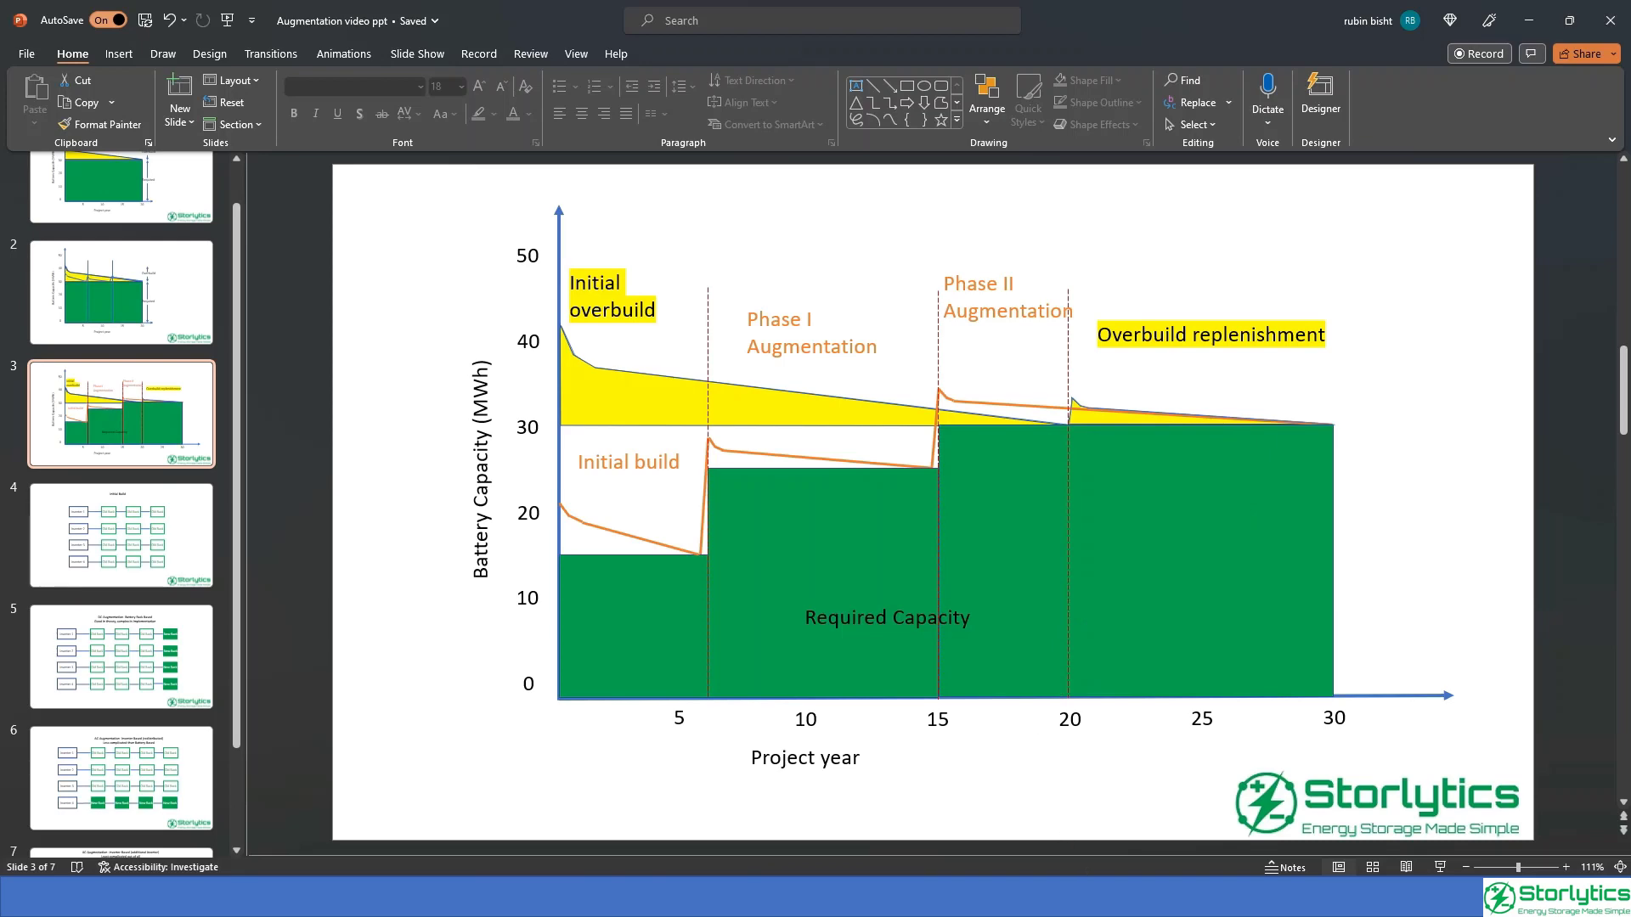
Bring the Testdoc workbook forward, showing the Augmenation 2 Project Setup table with 50 MW and 200 MWh.
{"action": "mouse_move", "coordinate": [1079, 898]}
{"action": "left_click", "coordinate": [985, 811]}
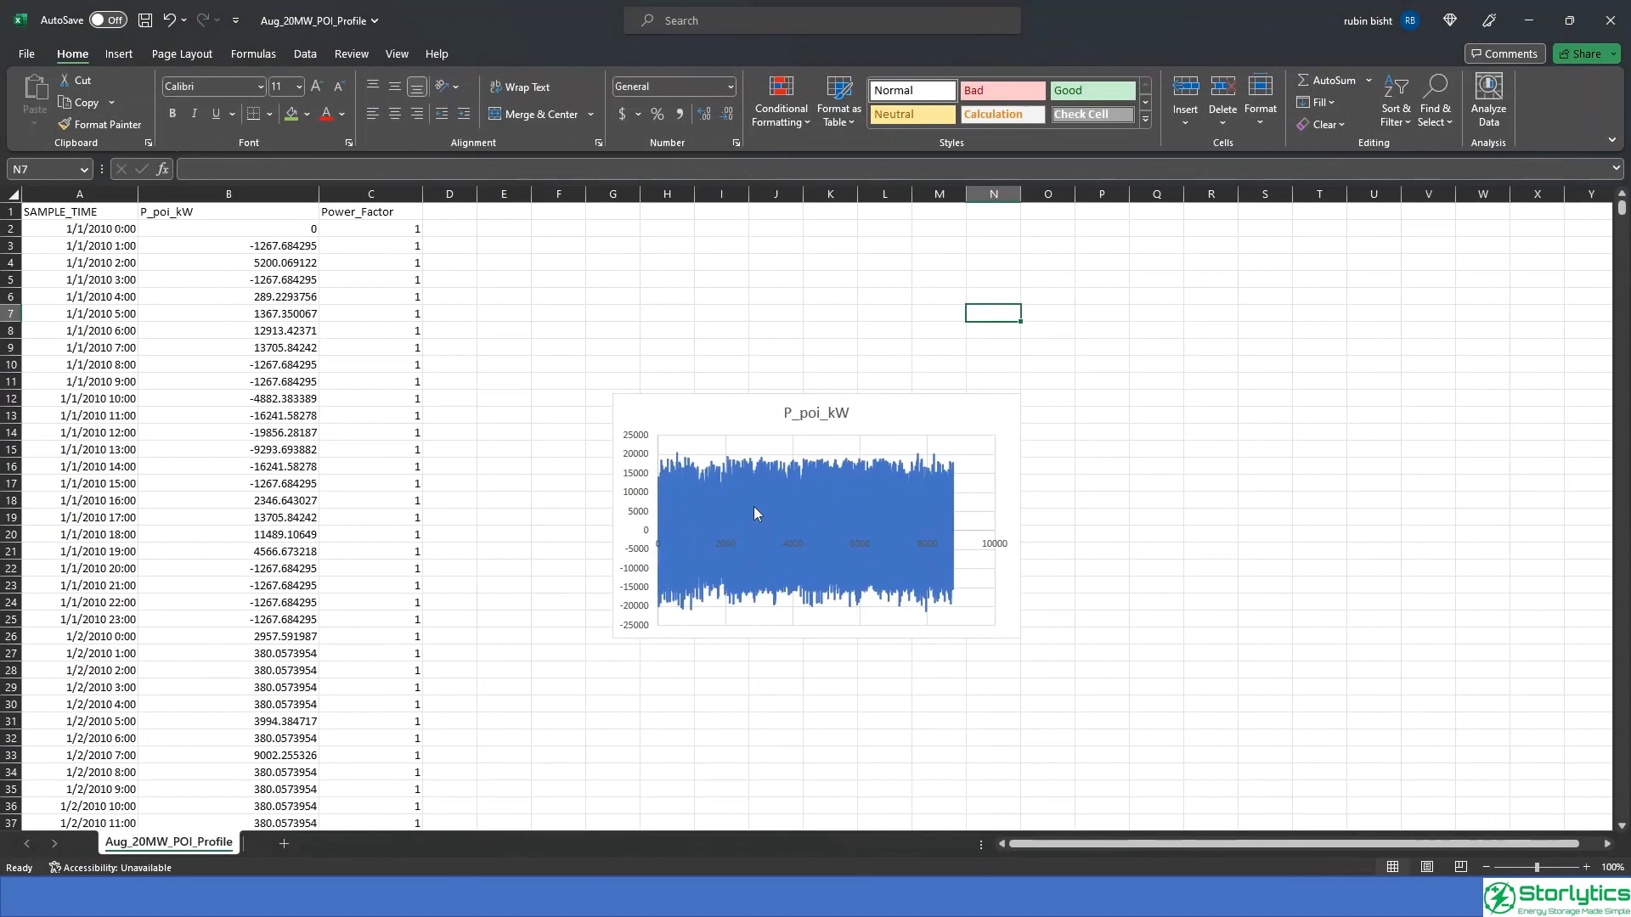
{"action": "left_click", "coordinate": [603, 333]}
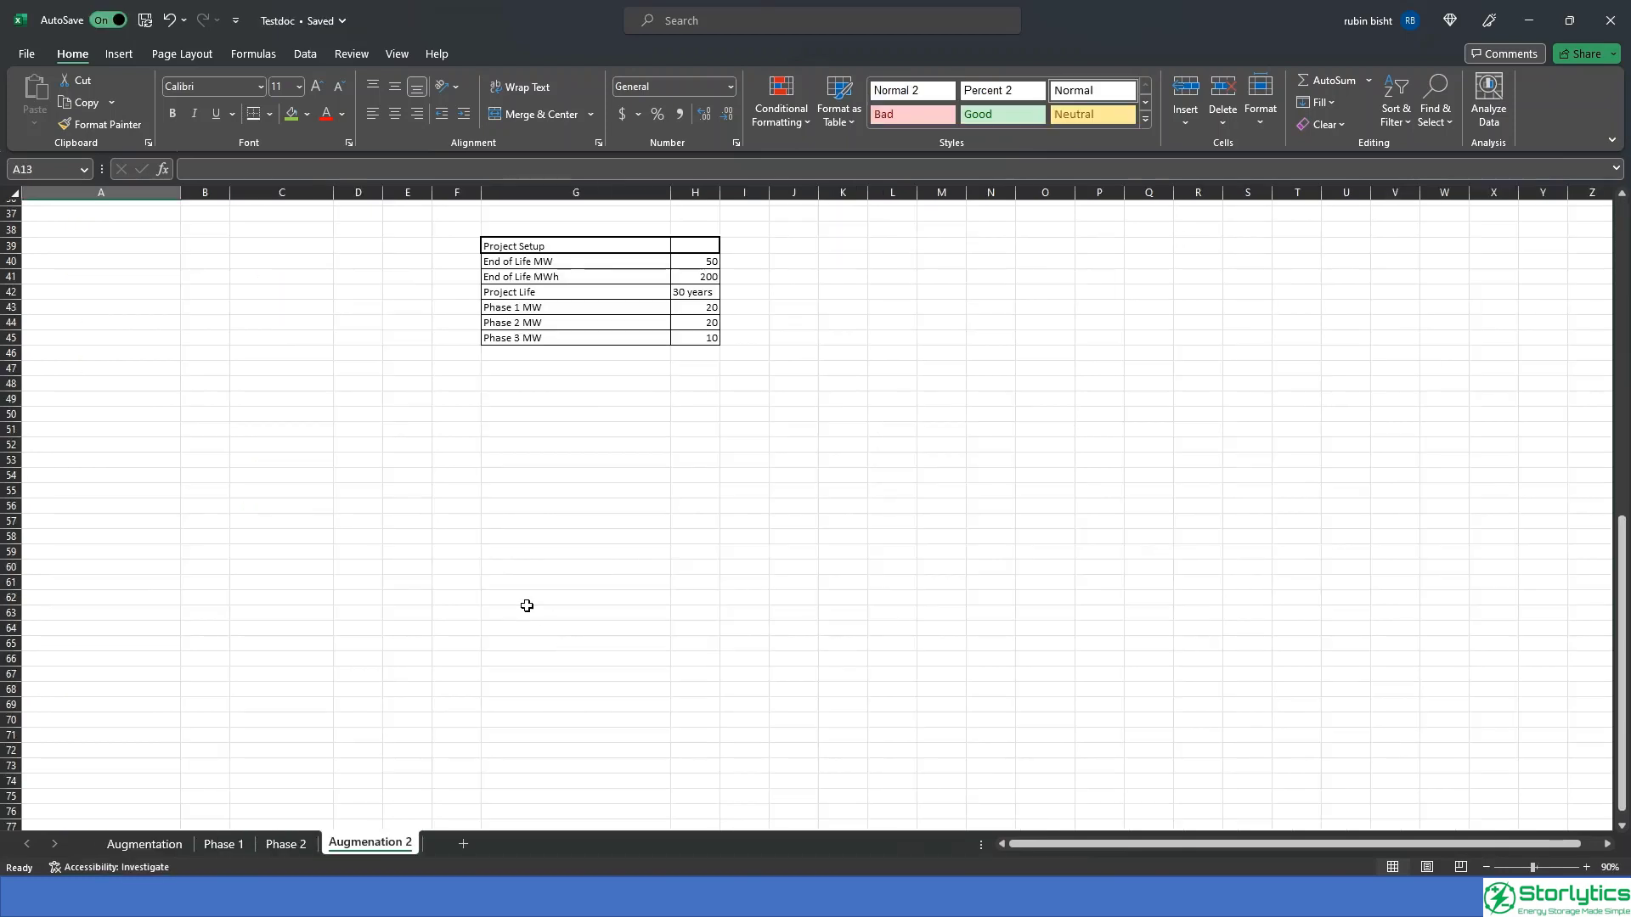
{"action": "left_click", "coordinate": [490, 244]}
{"action": "left_click", "coordinate": [535, 264]}
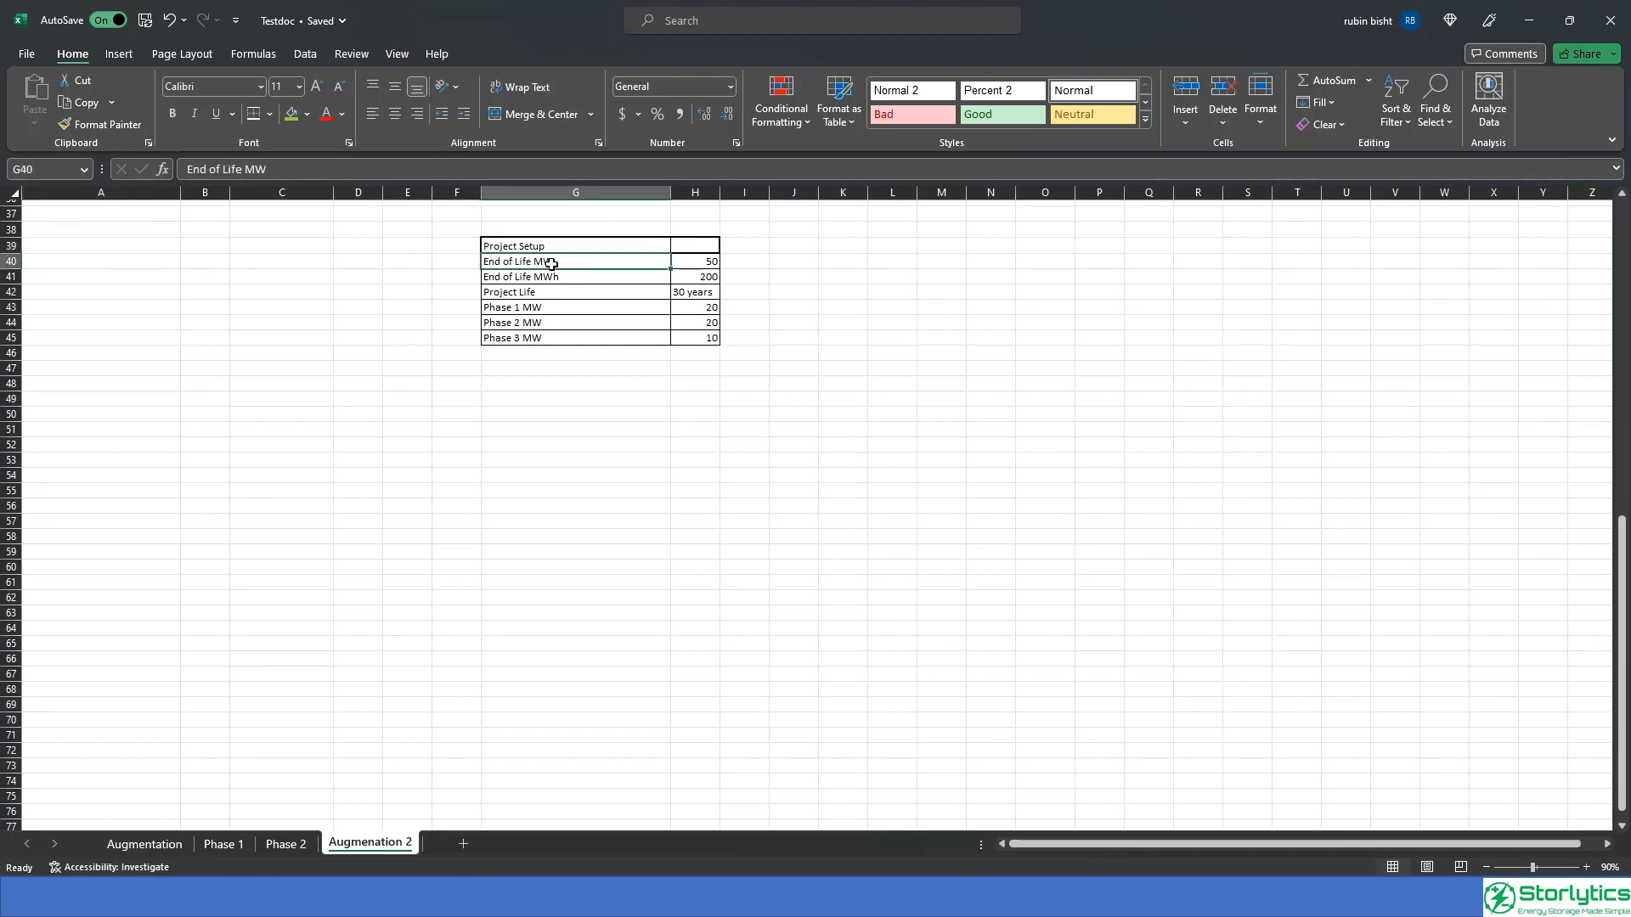
{"action": "left_click", "coordinate": [713, 262]}
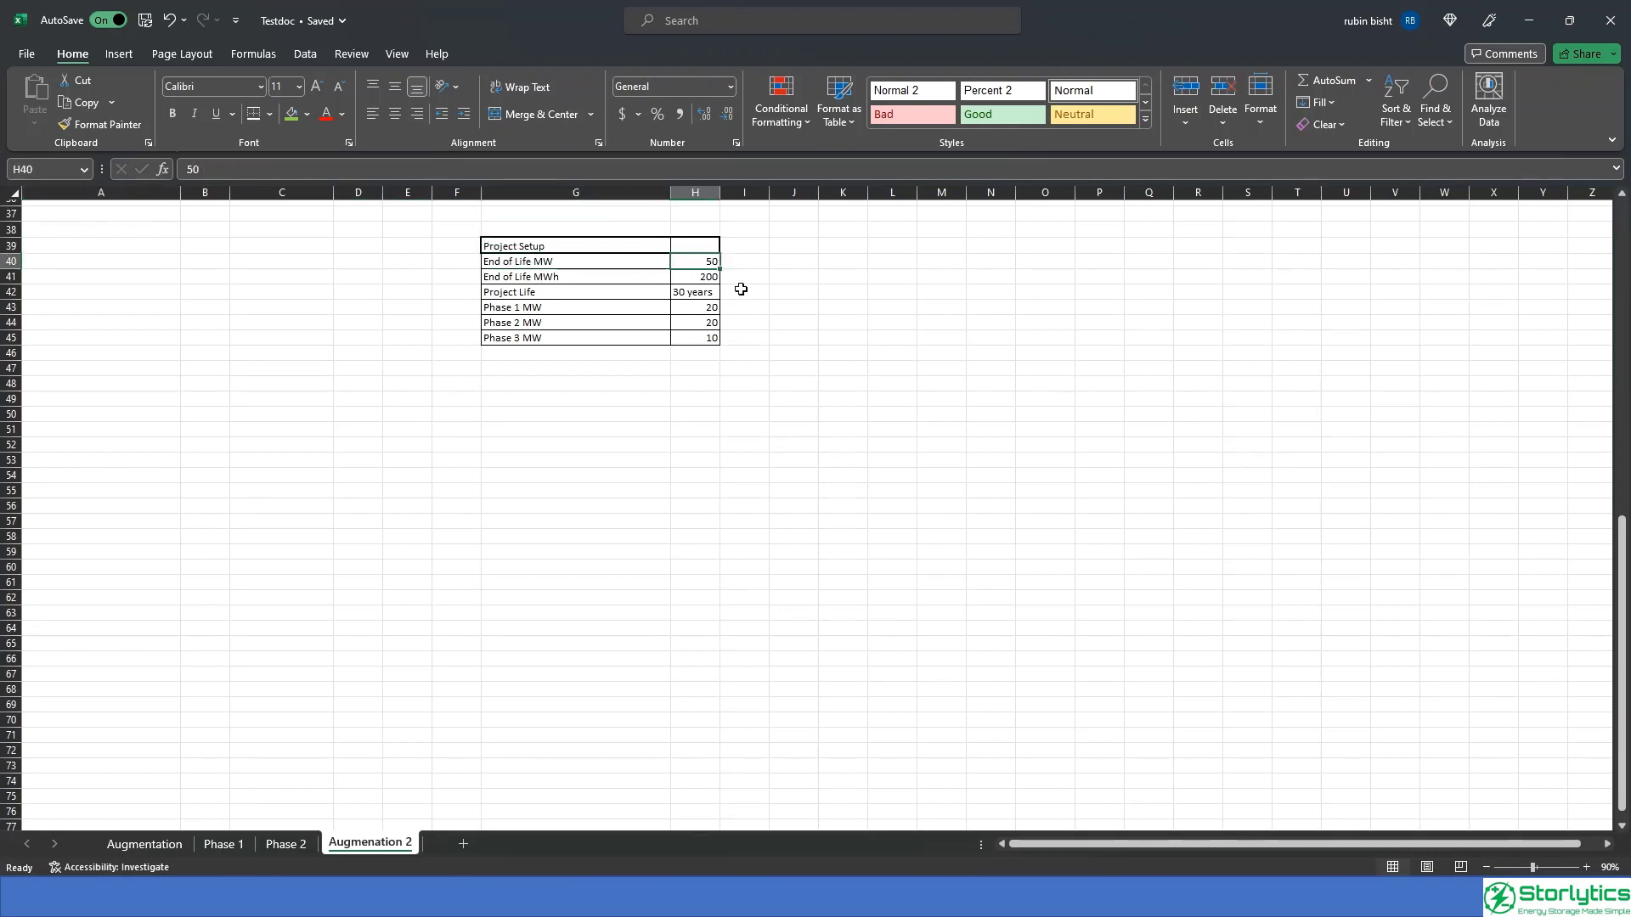
{"action": "key", "text": "Down"}
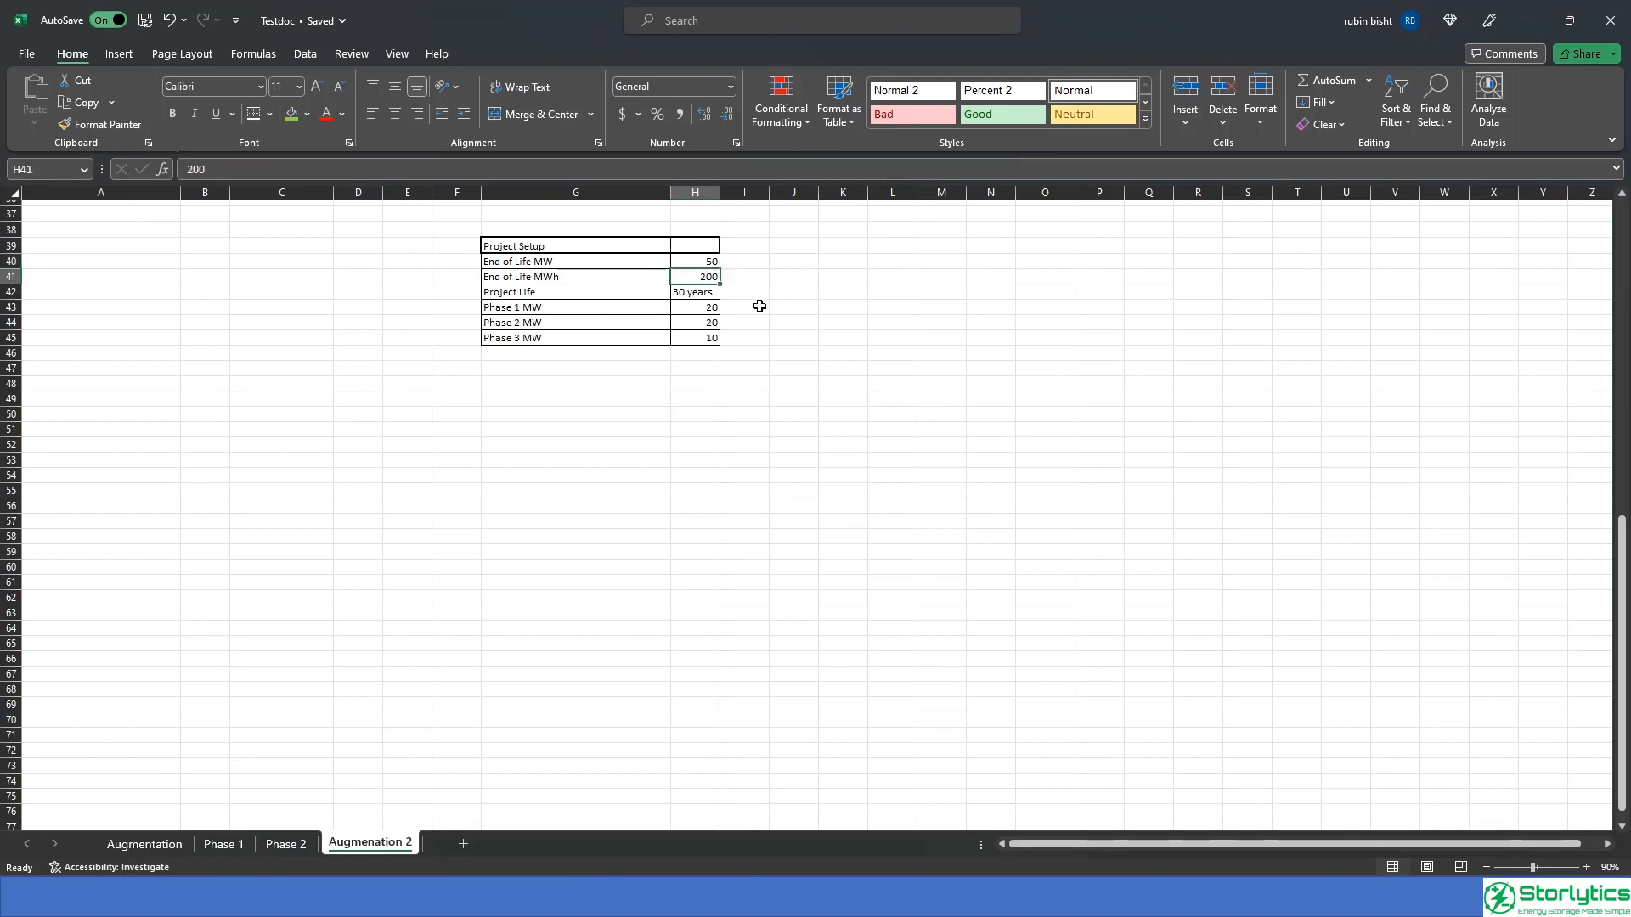
{"action": "left_click_drag", "start_coordinate": [572, 292], "coordinate": [693, 293]}
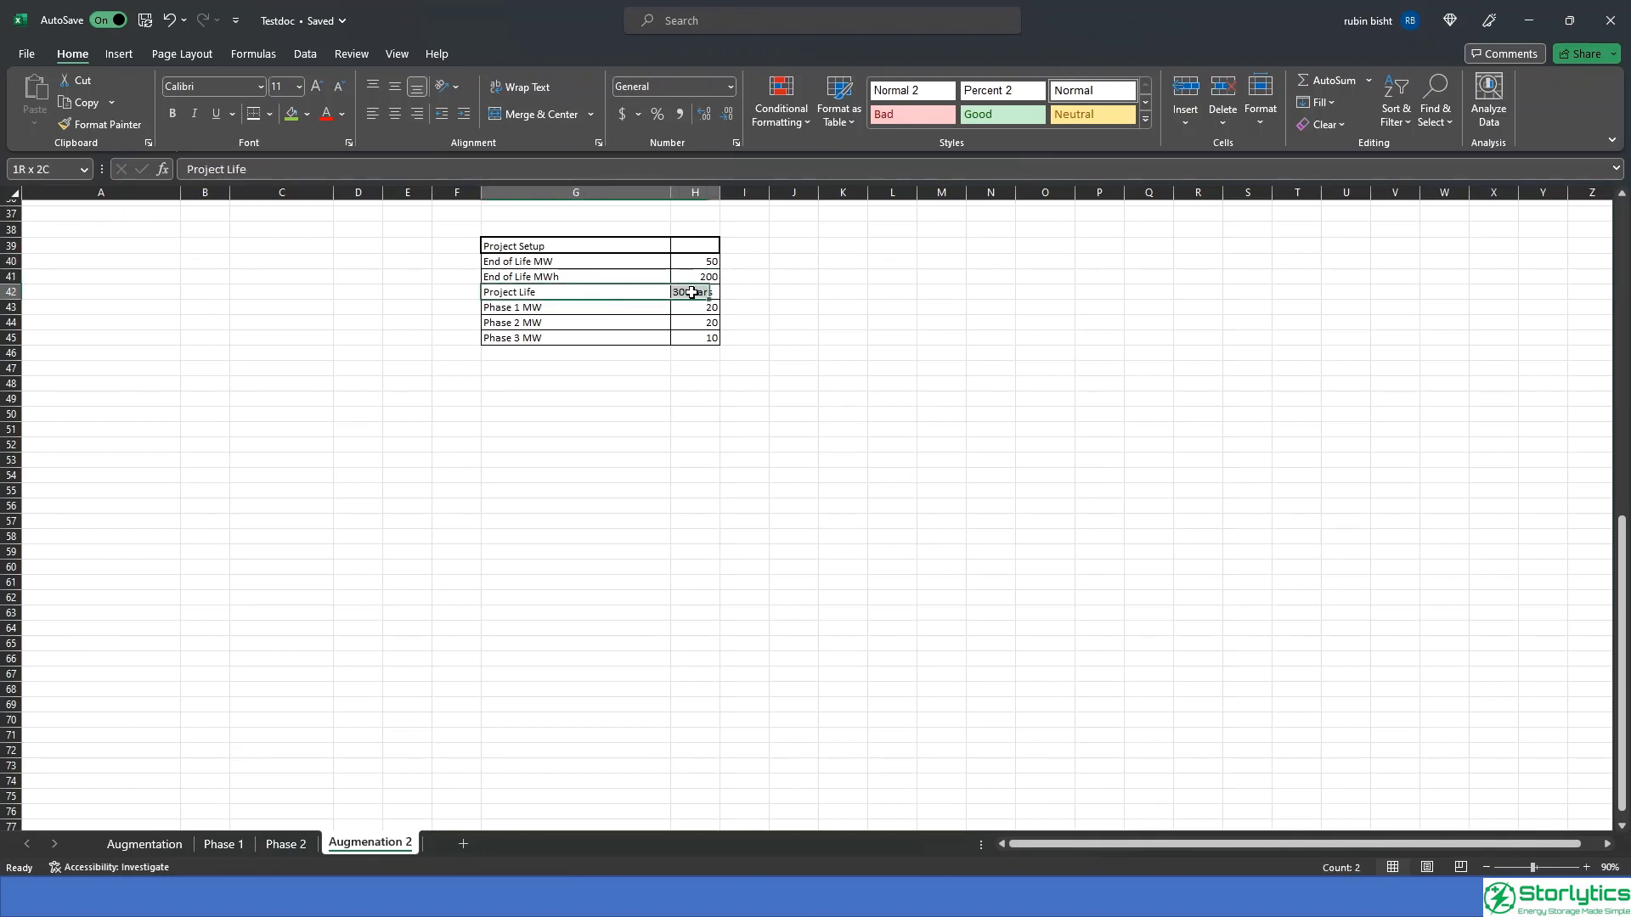
{"action": "left_click", "coordinate": [790, 320]}
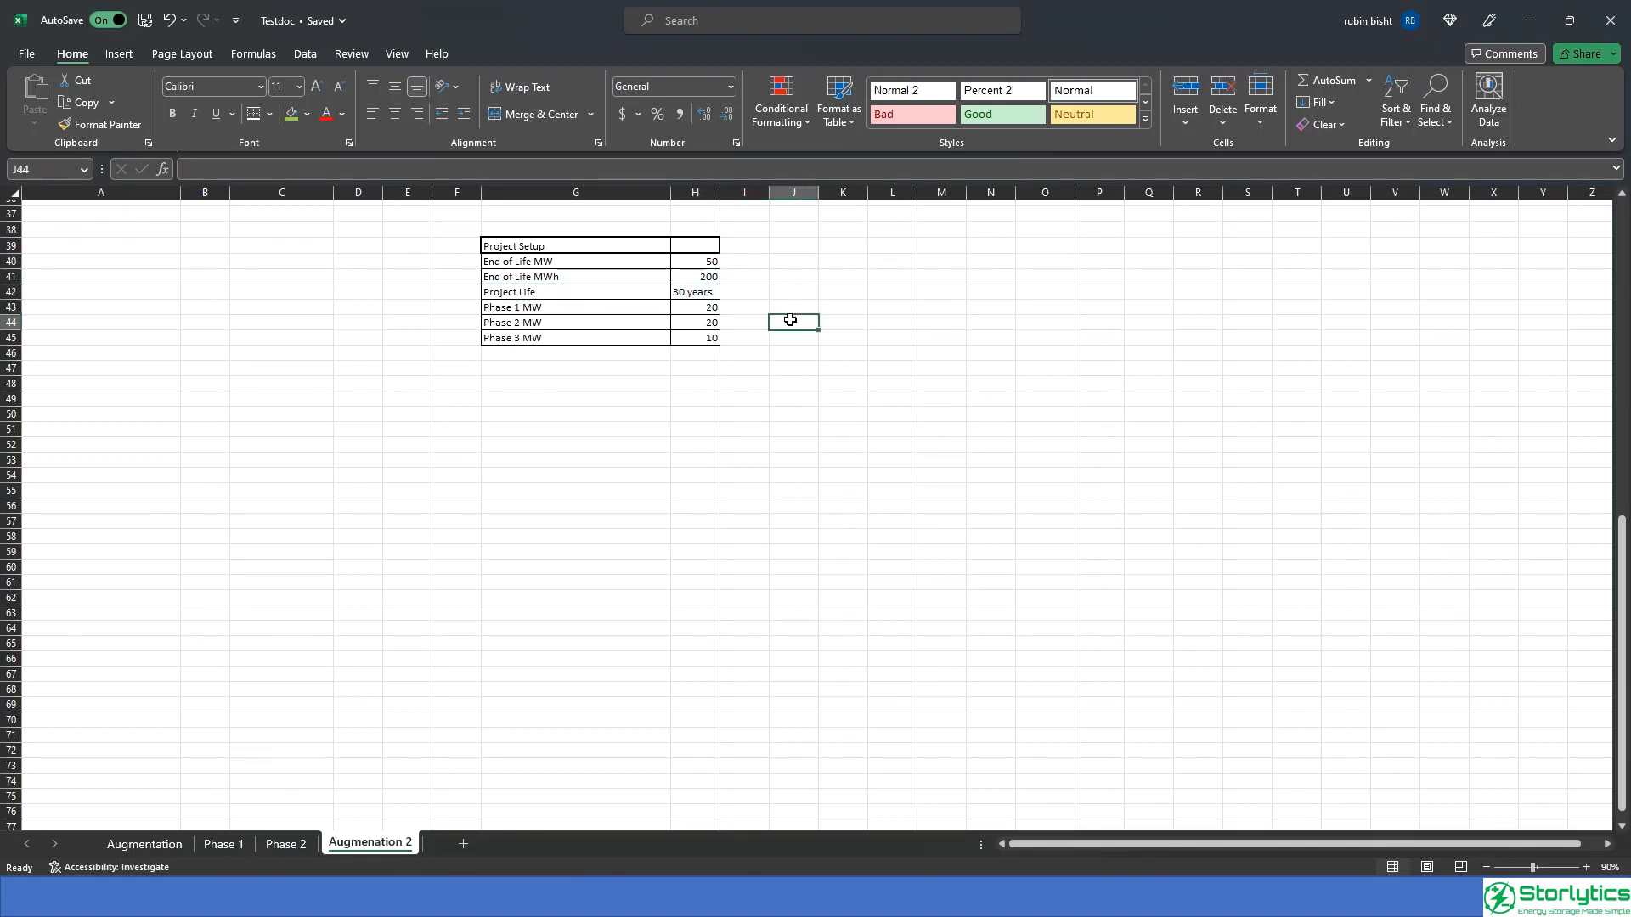
{"action": "left_click", "coordinate": [707, 304]}
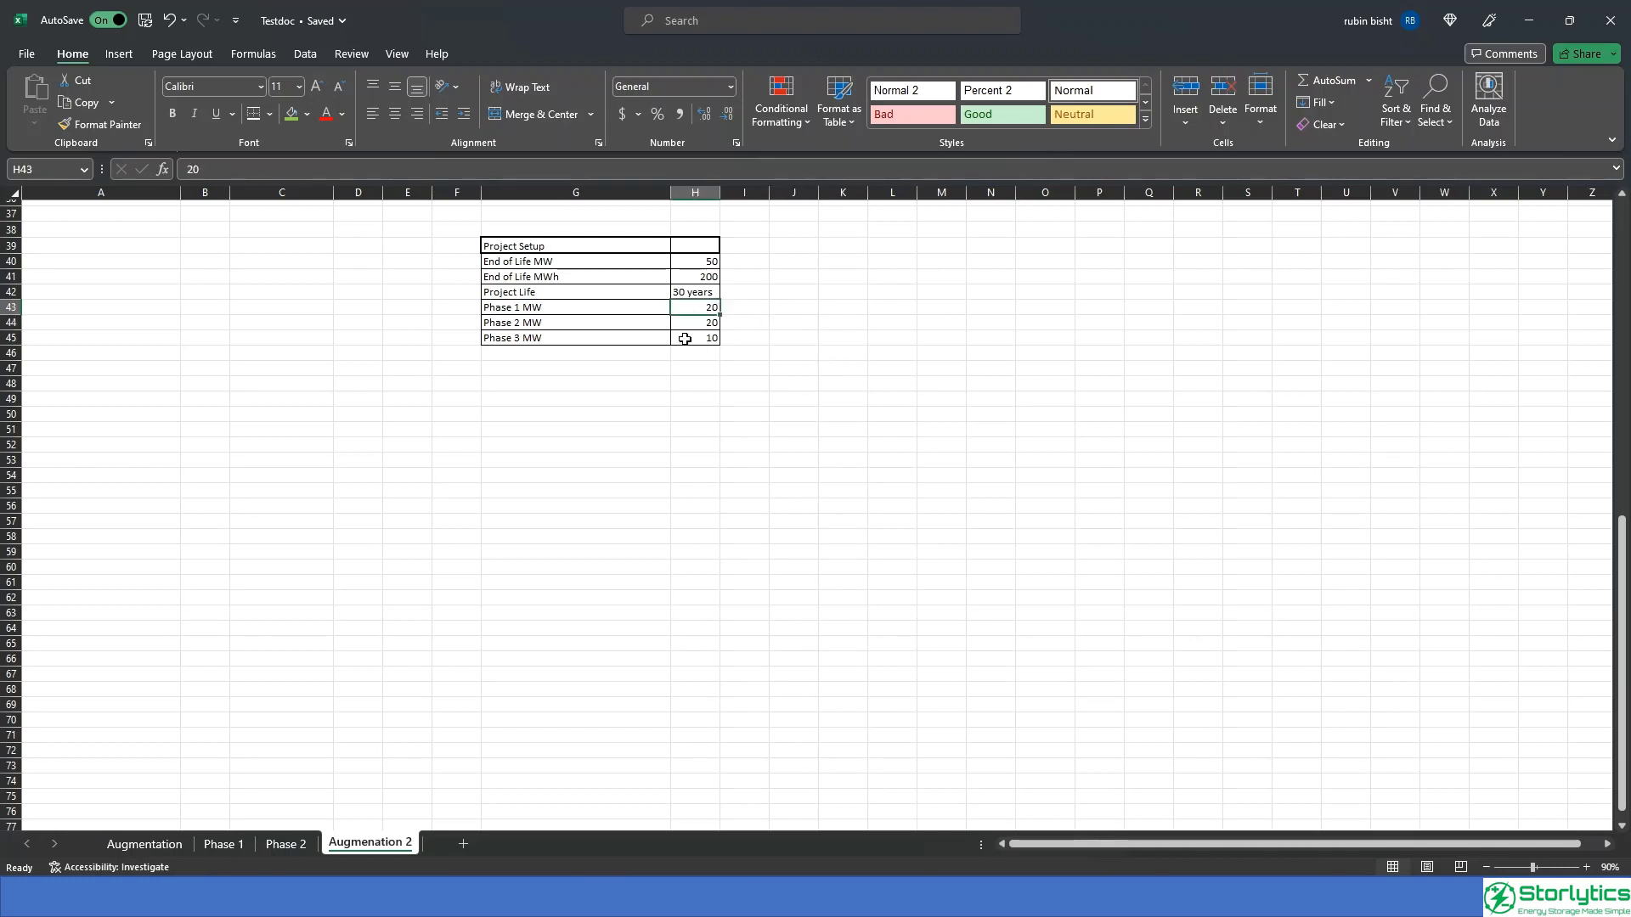
{"action": "left_click", "coordinate": [701, 325]}
{"action": "left_click", "coordinate": [703, 340]}
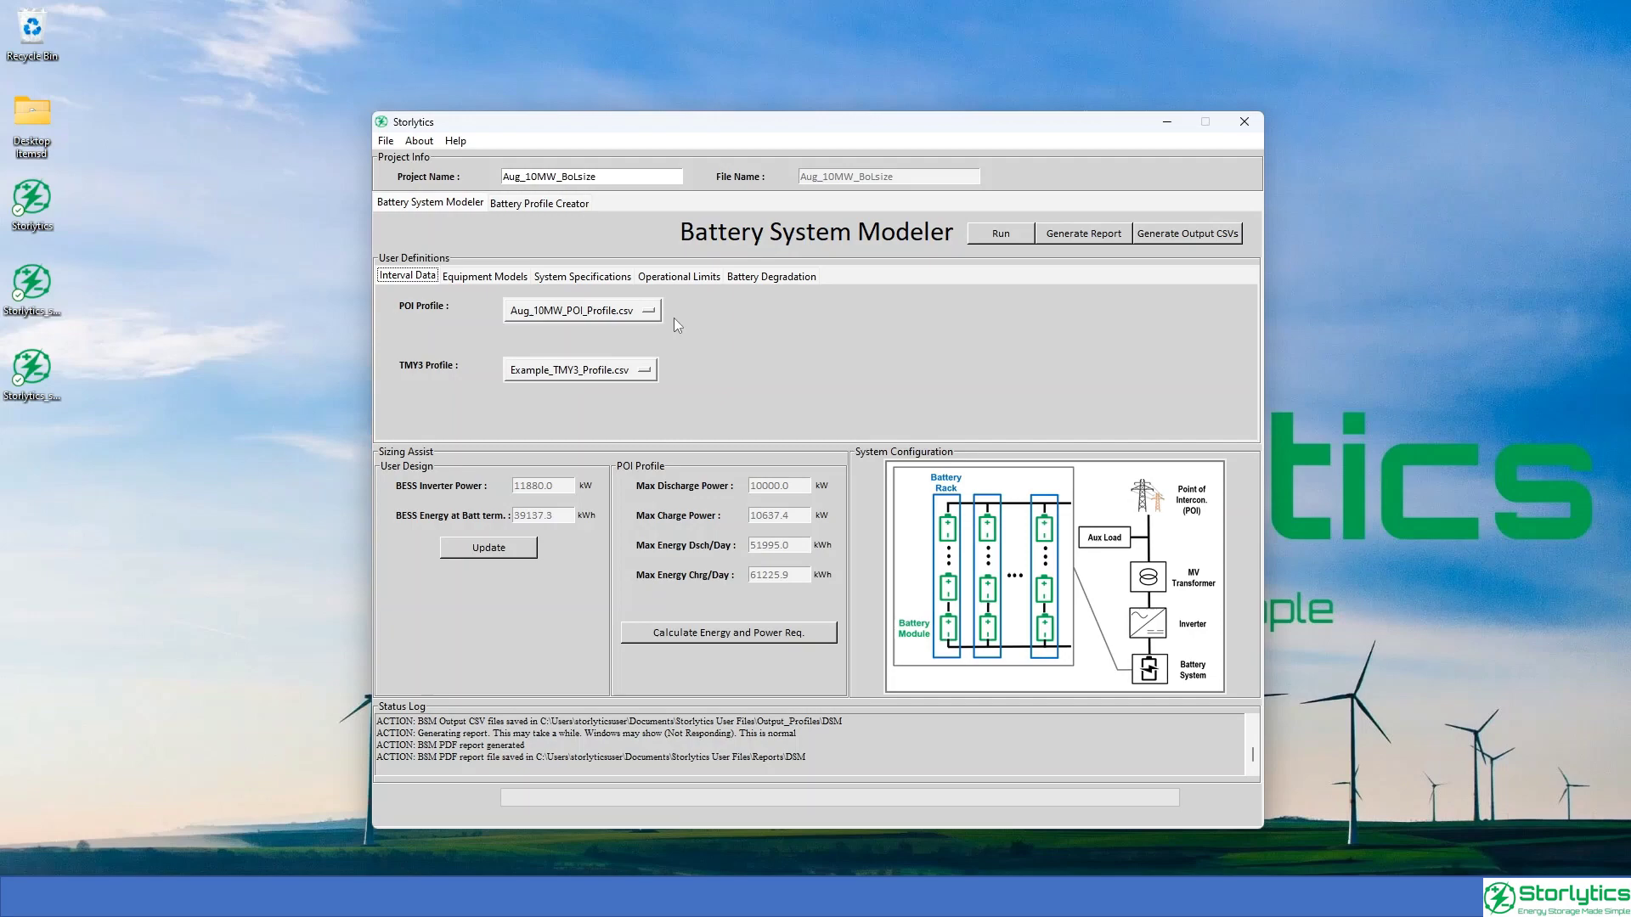
Open the saved project Aug_20MW_BoLsize.SAJ in Storlytics.
{"action": "left_click", "coordinate": [583, 307]}
{"action": "left_click", "coordinate": [386, 140]}
{"action": "left_click", "coordinate": [403, 159]}
{"action": "key", "text": "Down"}
{"action": "key", "text": "Down"}
{"action": "key", "text": "Return"}
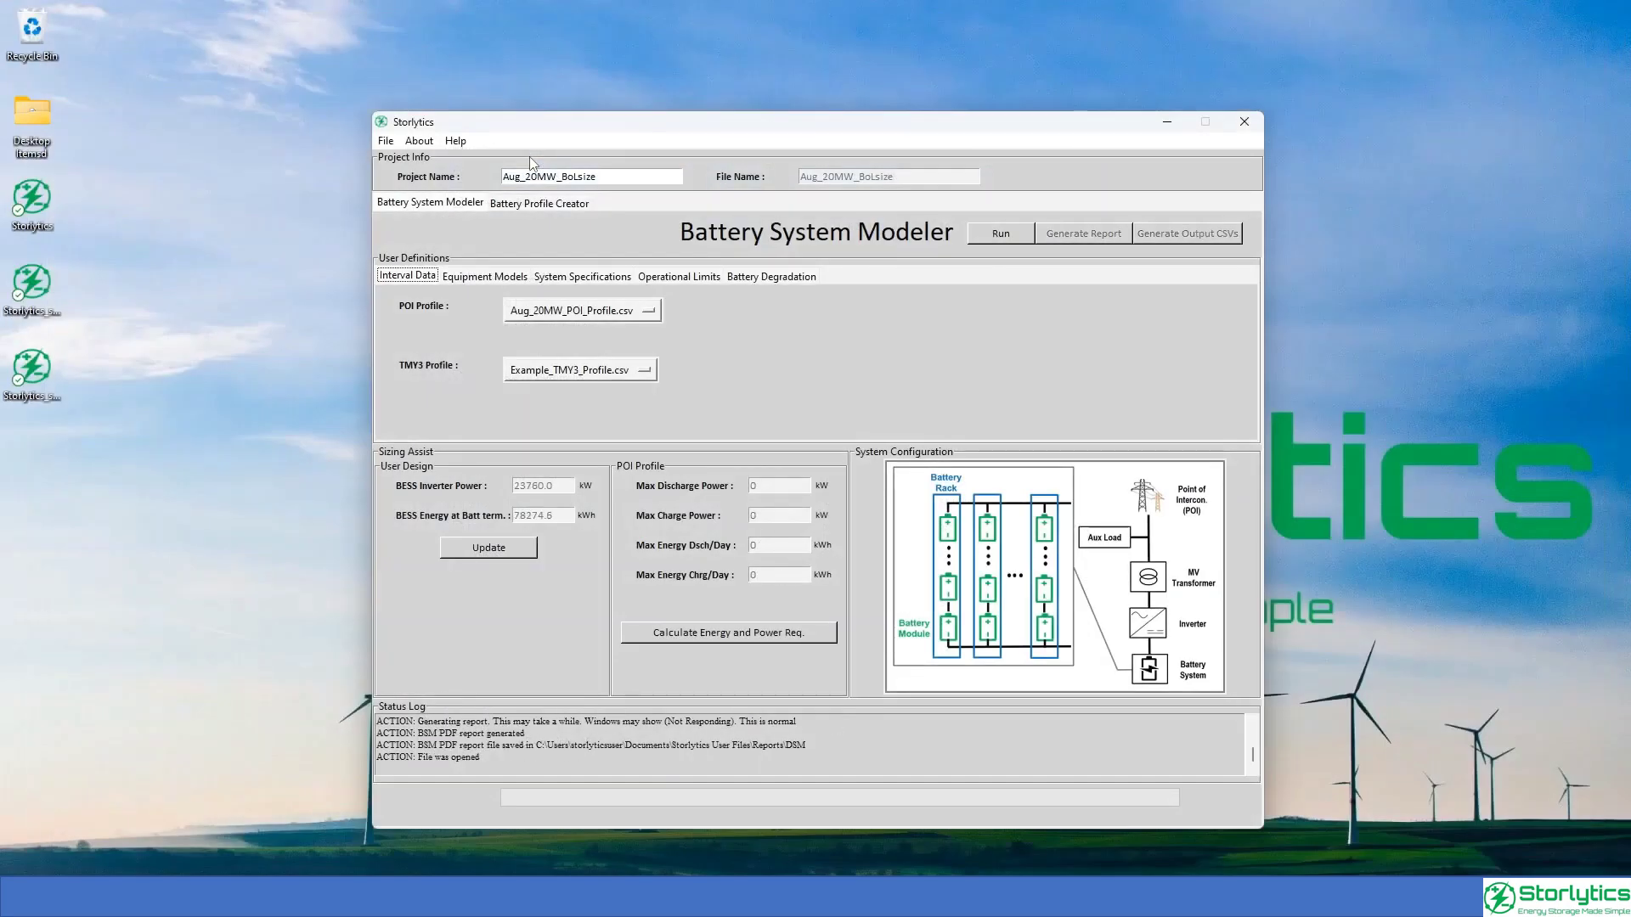
Calculate energy and power requirements, run the battery simulation, and generate the output CSVs.
{"action": "left_click", "coordinate": [782, 632]}
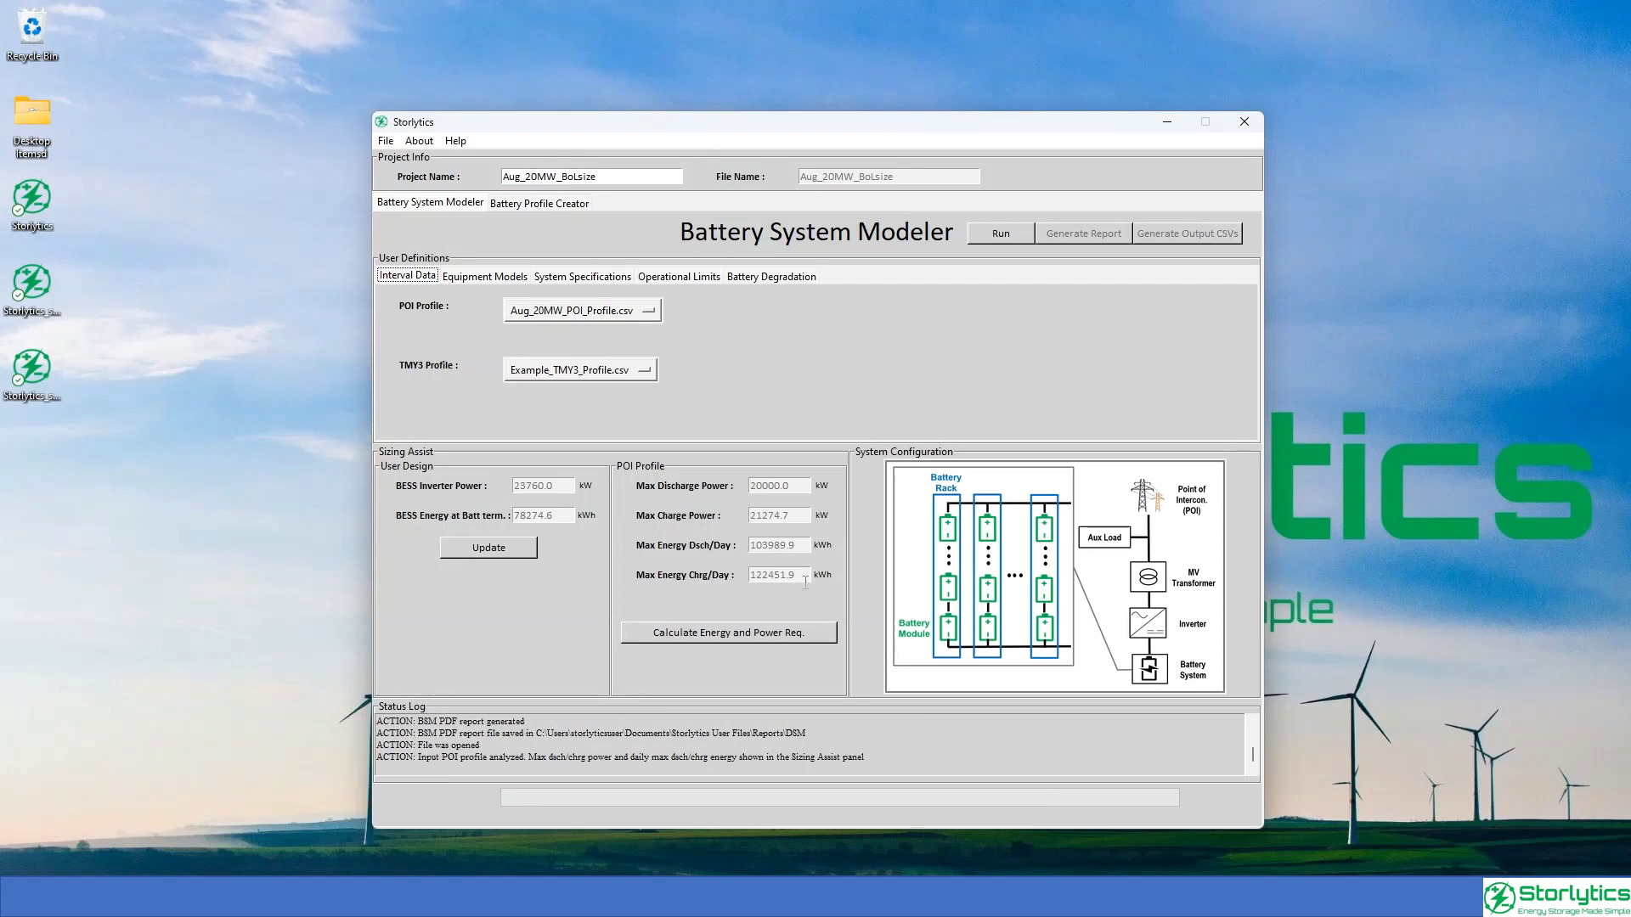
{"action": "left_click", "coordinate": [1002, 234]}
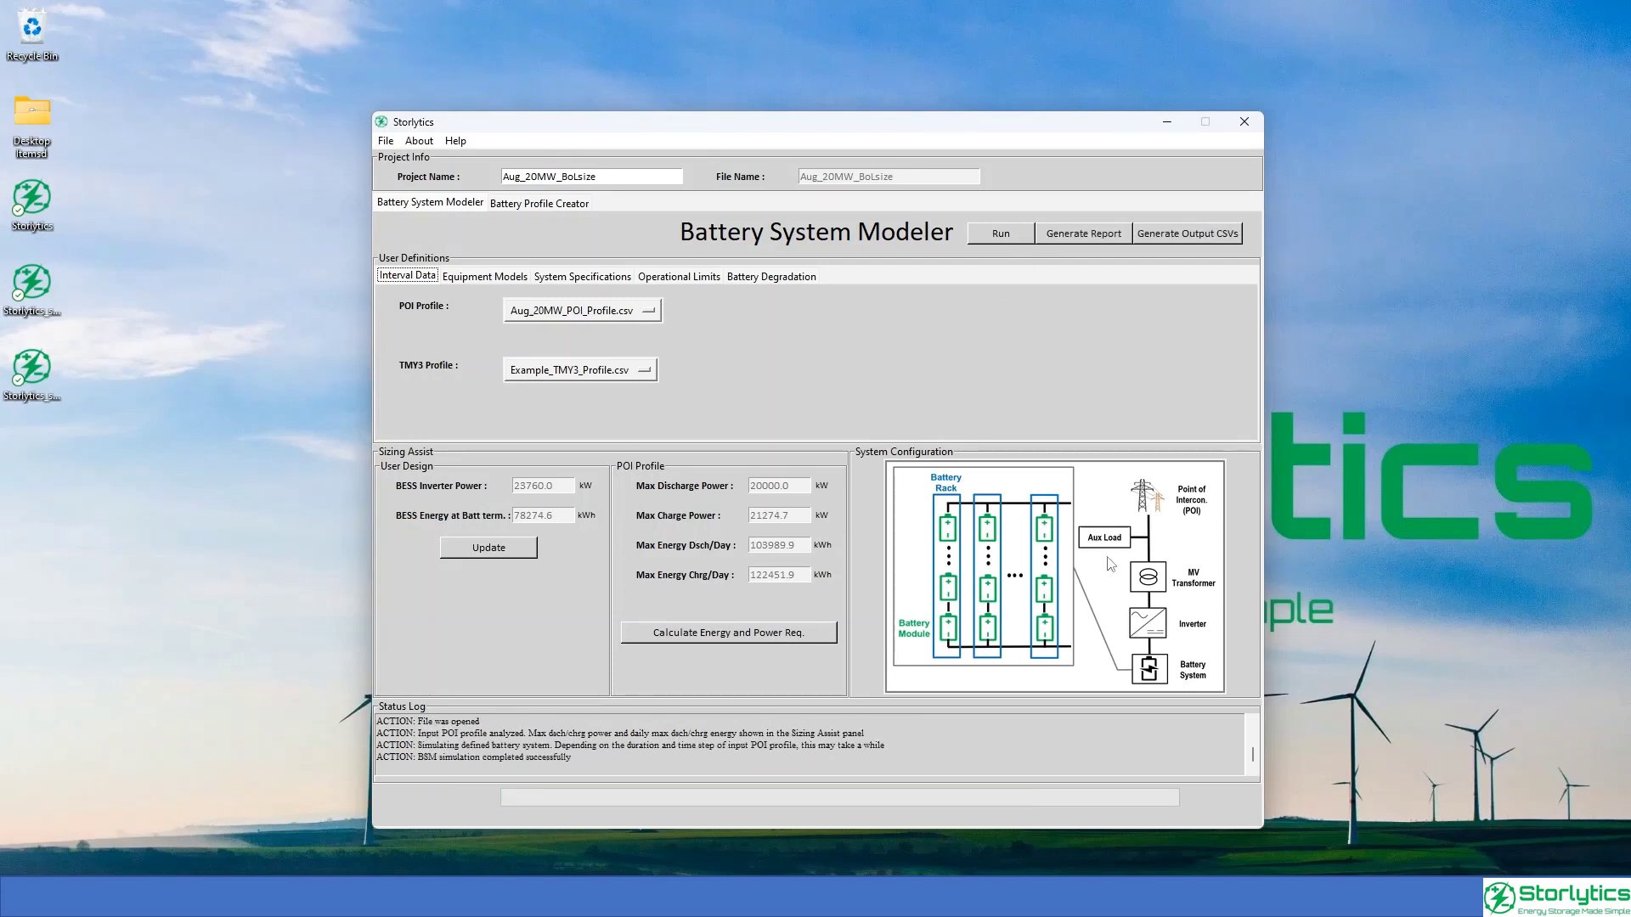
{"action": "left_click", "coordinate": [1175, 244]}
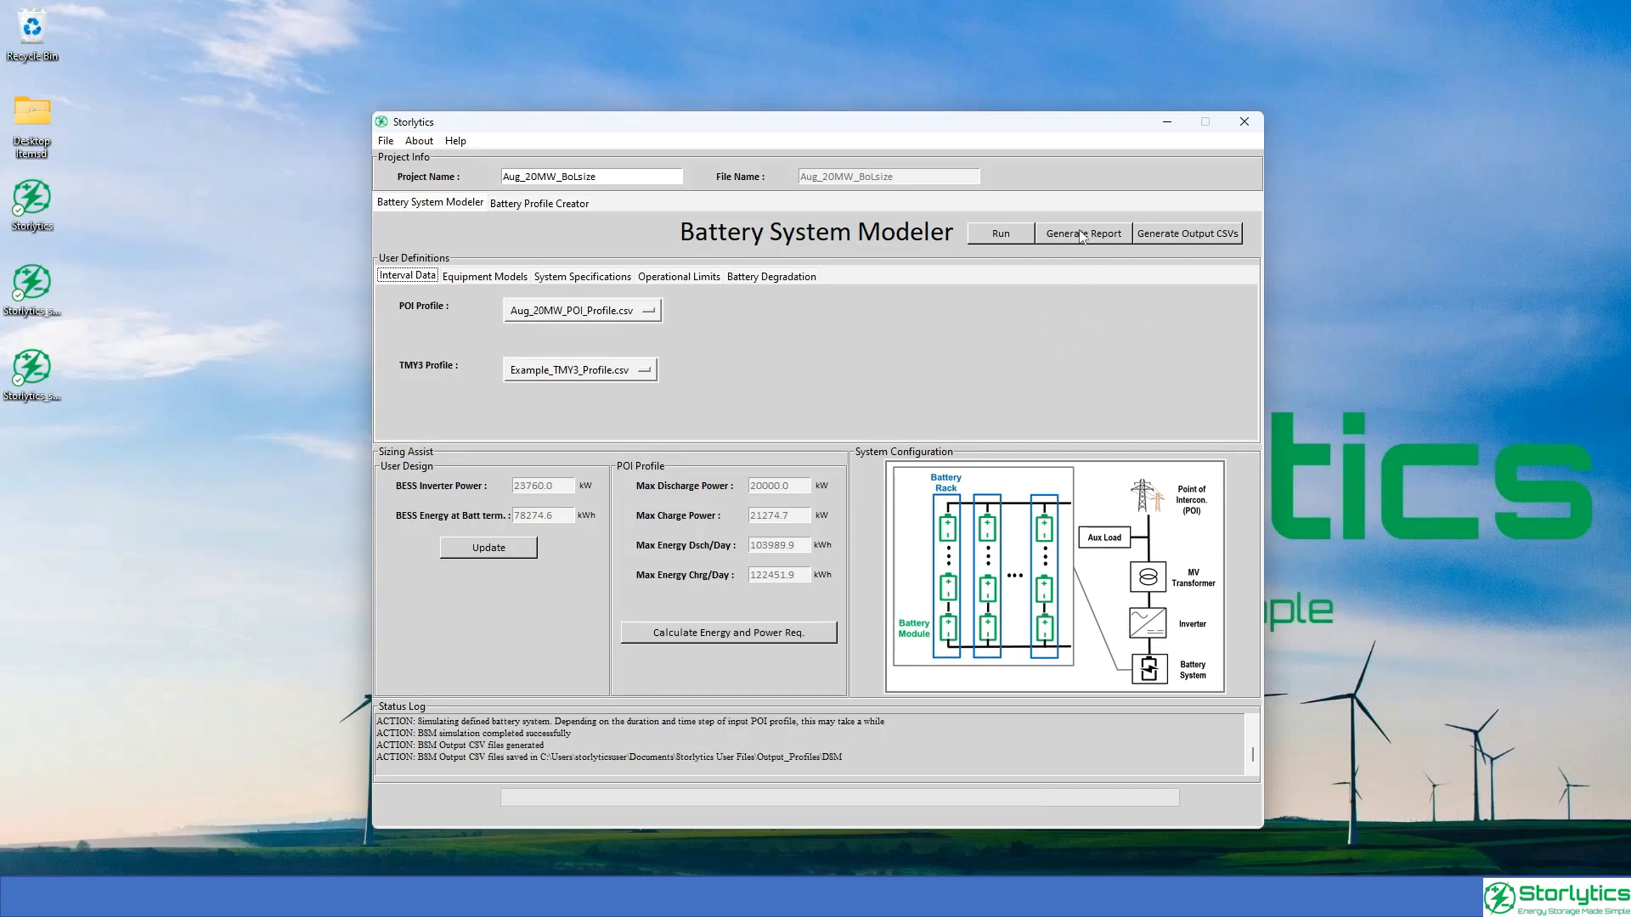
Generate the 20 MW PDF report, read it to the SoH chart, then return to the degradation workbook.
{"action": "left_click", "coordinate": [1083, 235]}
{"action": "scroll", "coordinate": [1050, 437], "scroll_direction": "down", "scroll_amount": 12}
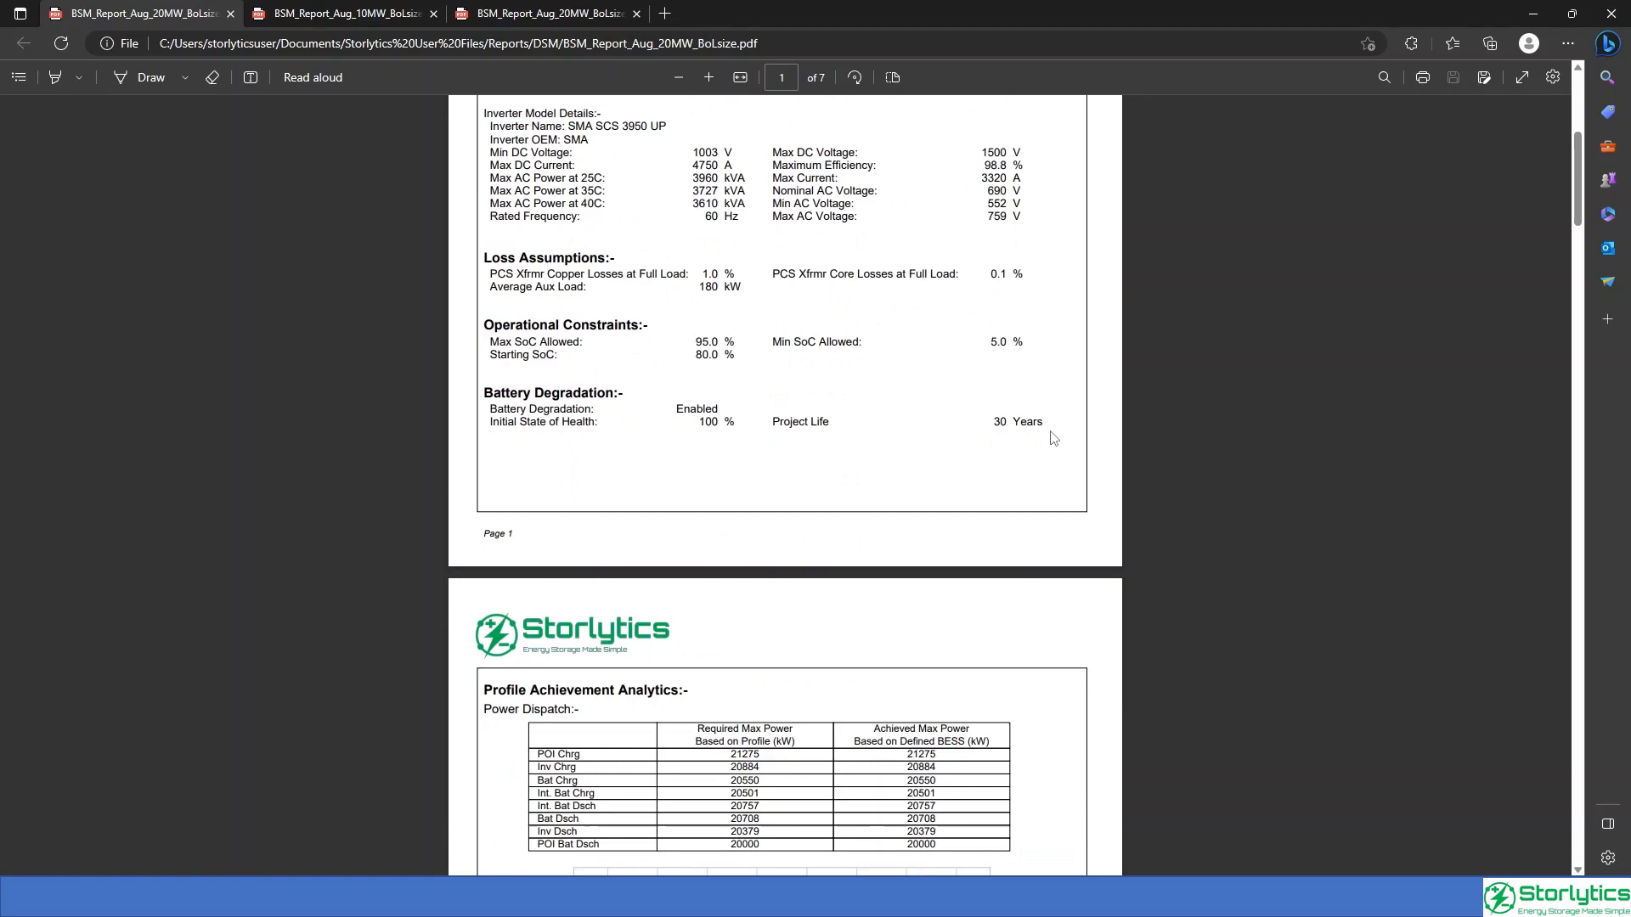
{"action": "scroll", "coordinate": [1053, 437], "scroll_direction": "down", "scroll_amount": 10}
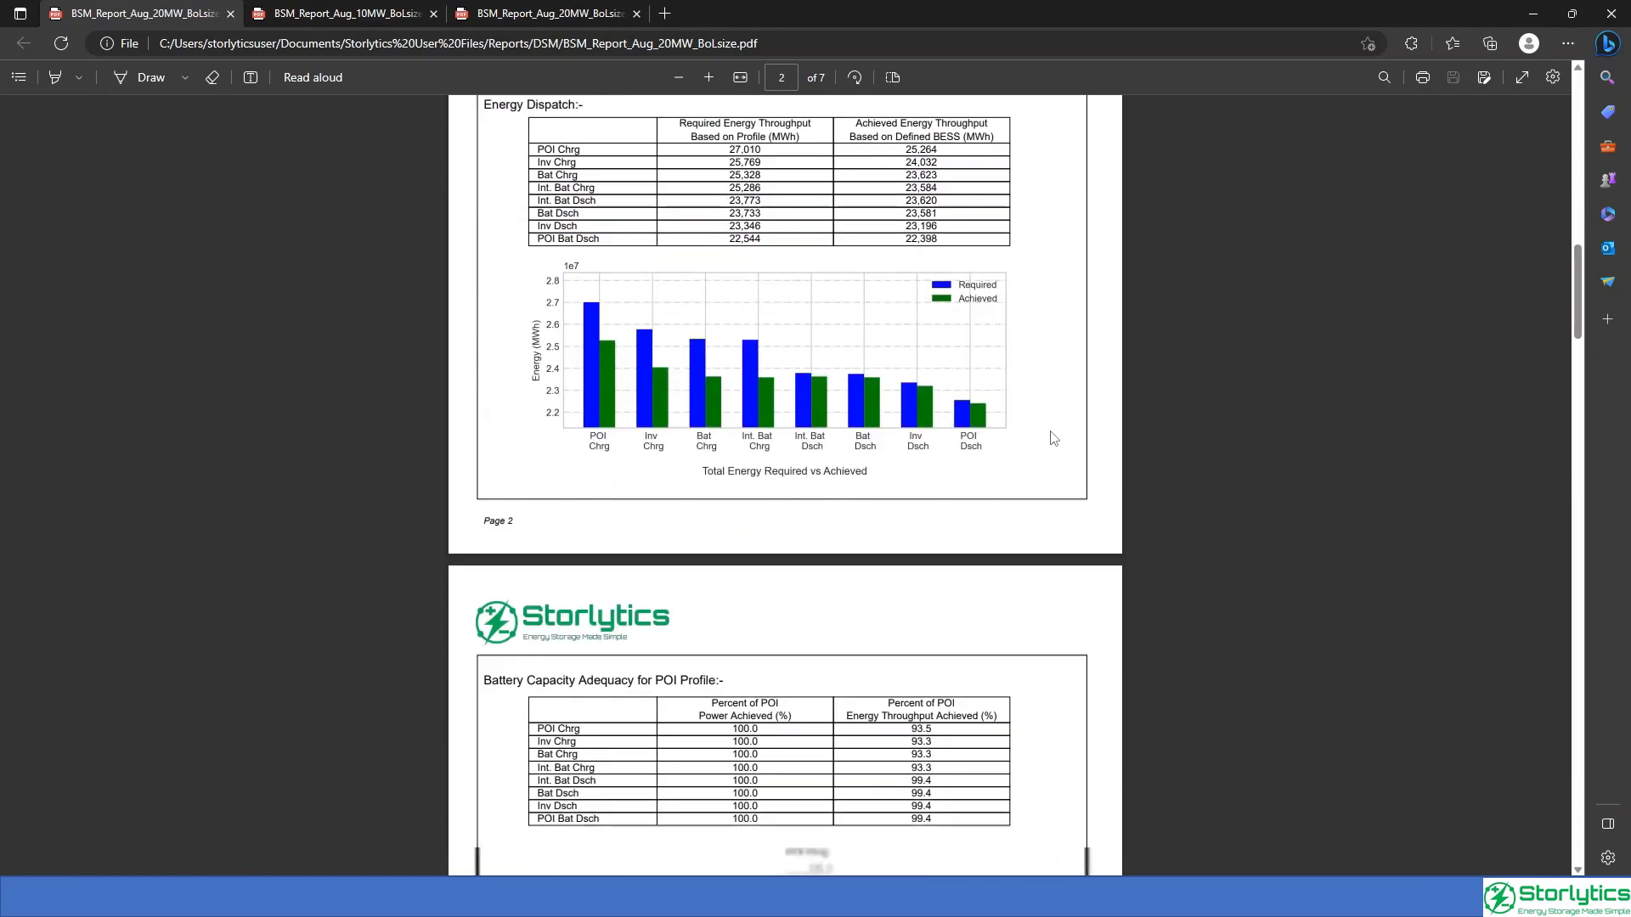
{"action": "scroll", "coordinate": [1053, 437], "scroll_direction": "down", "scroll_amount": 12}
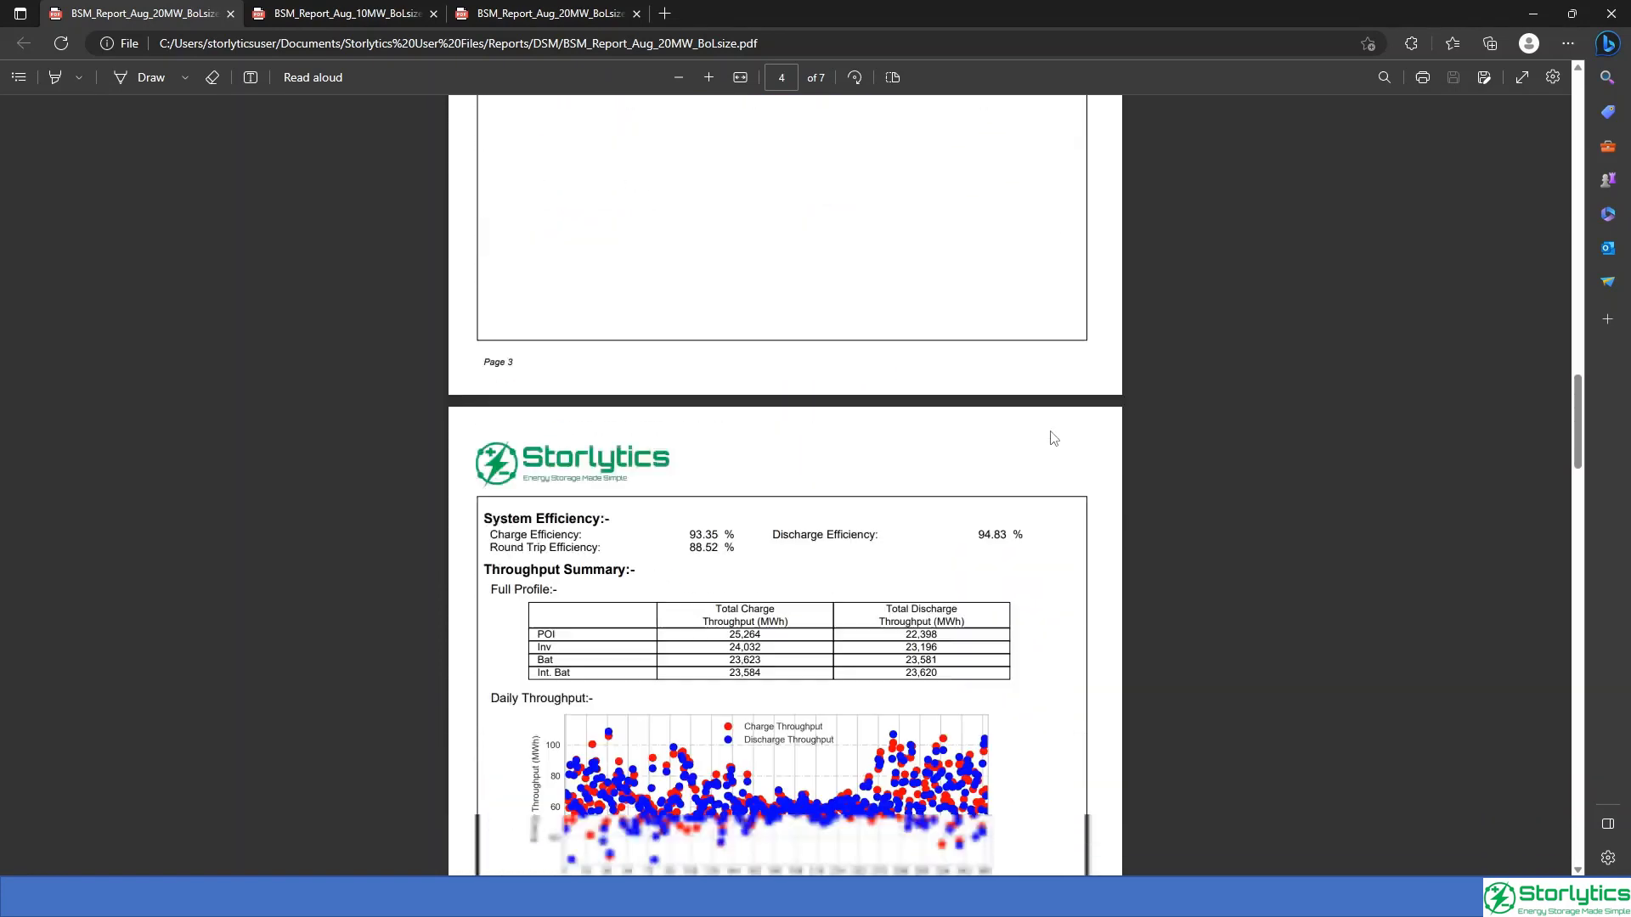
{"action": "scroll", "coordinate": [1053, 437], "scroll_direction": "down", "scroll_amount": 12}
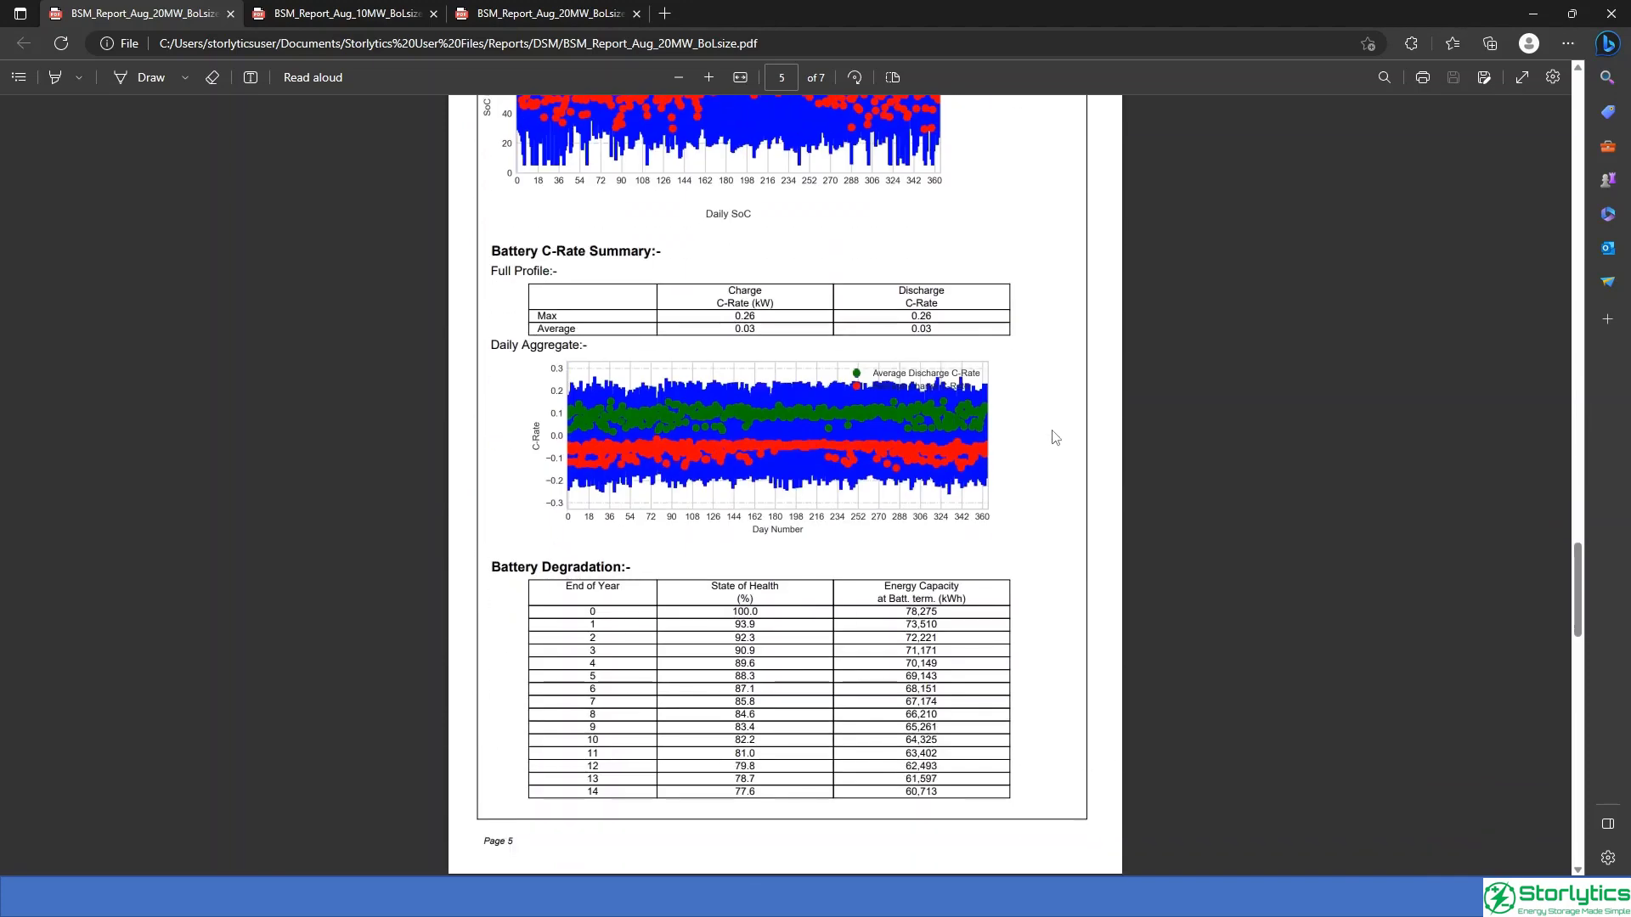
{"action": "scroll", "coordinate": [953, 502], "scroll_direction": "down", "scroll_amount": 6}
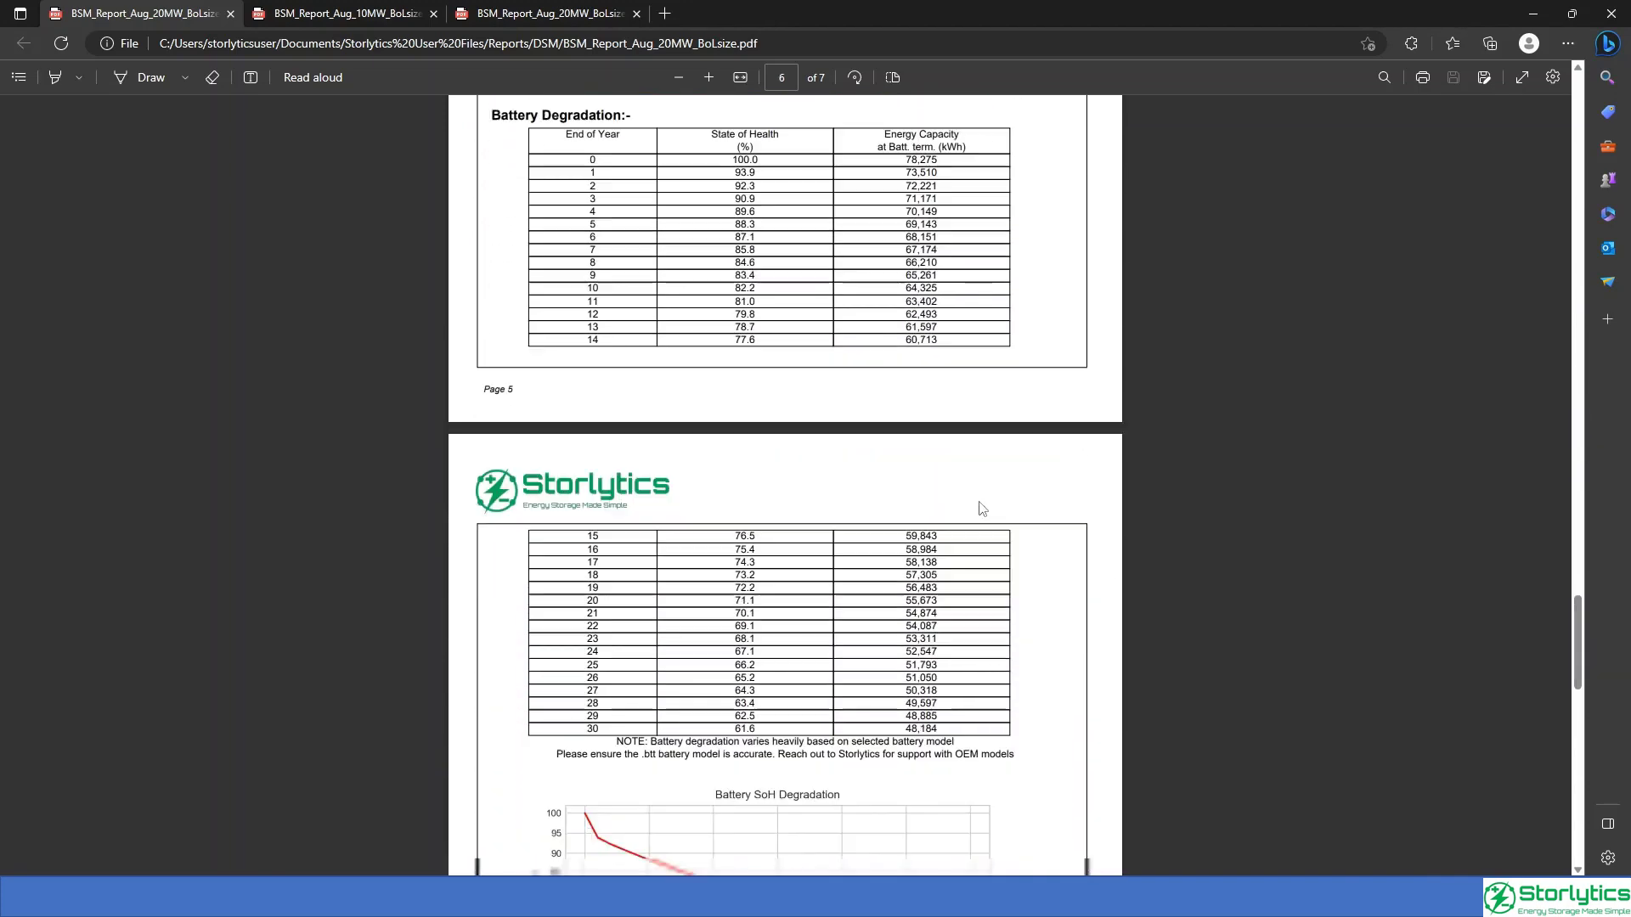
{"action": "scroll", "coordinate": [1013, 643], "scroll_direction": "down", "scroll_amount": 3}
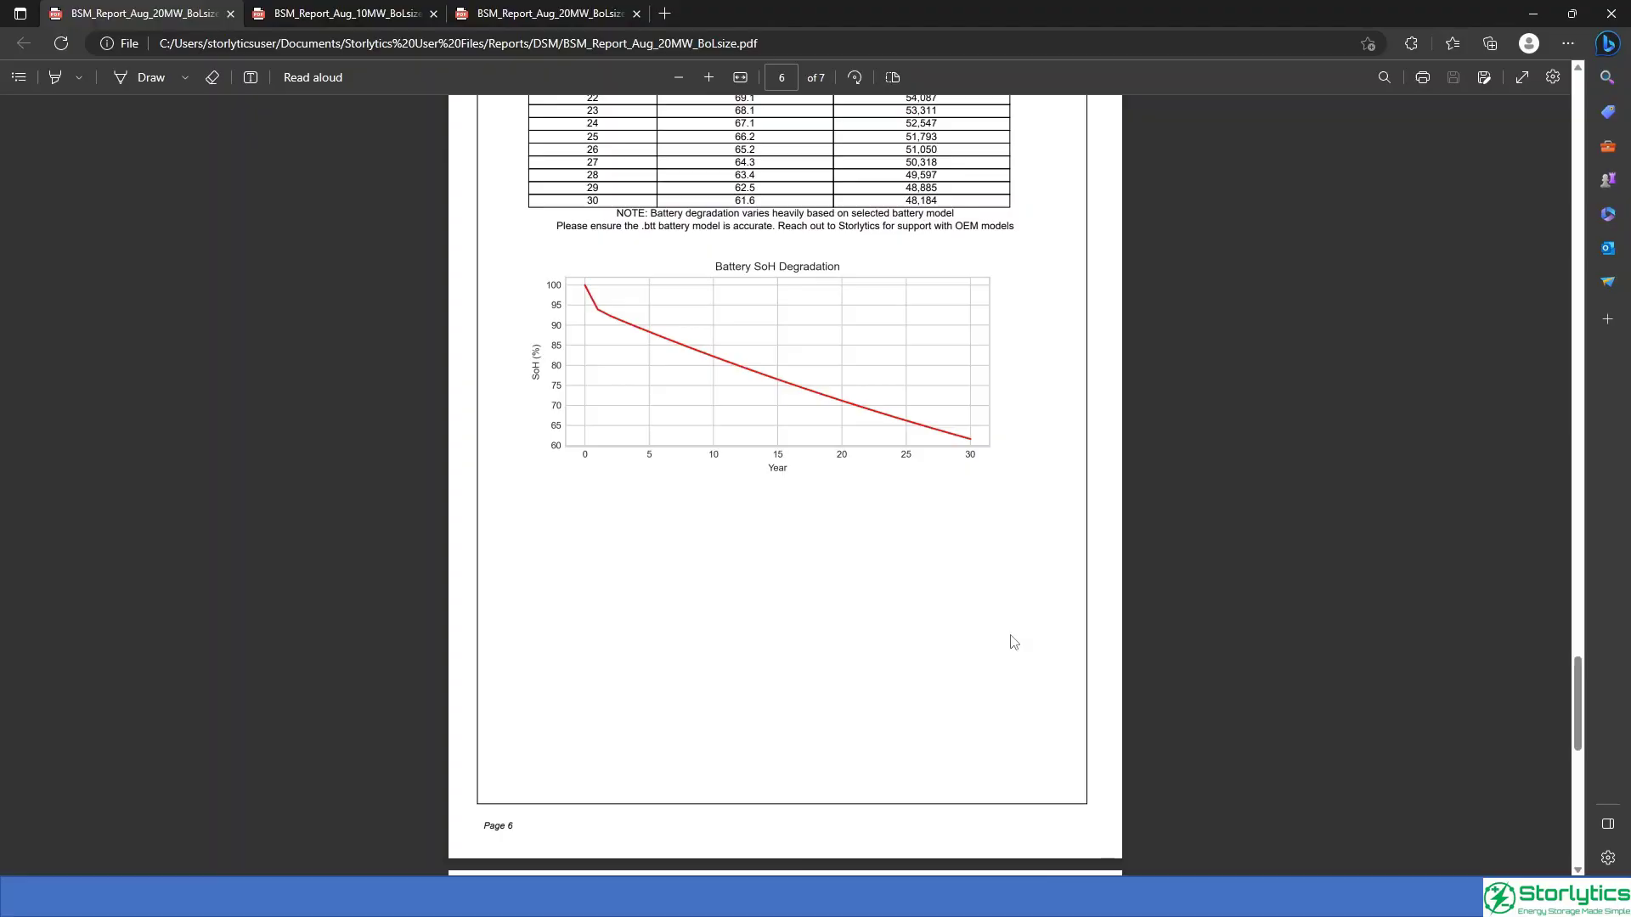
{"action": "key", "text": "alt+Tab"}
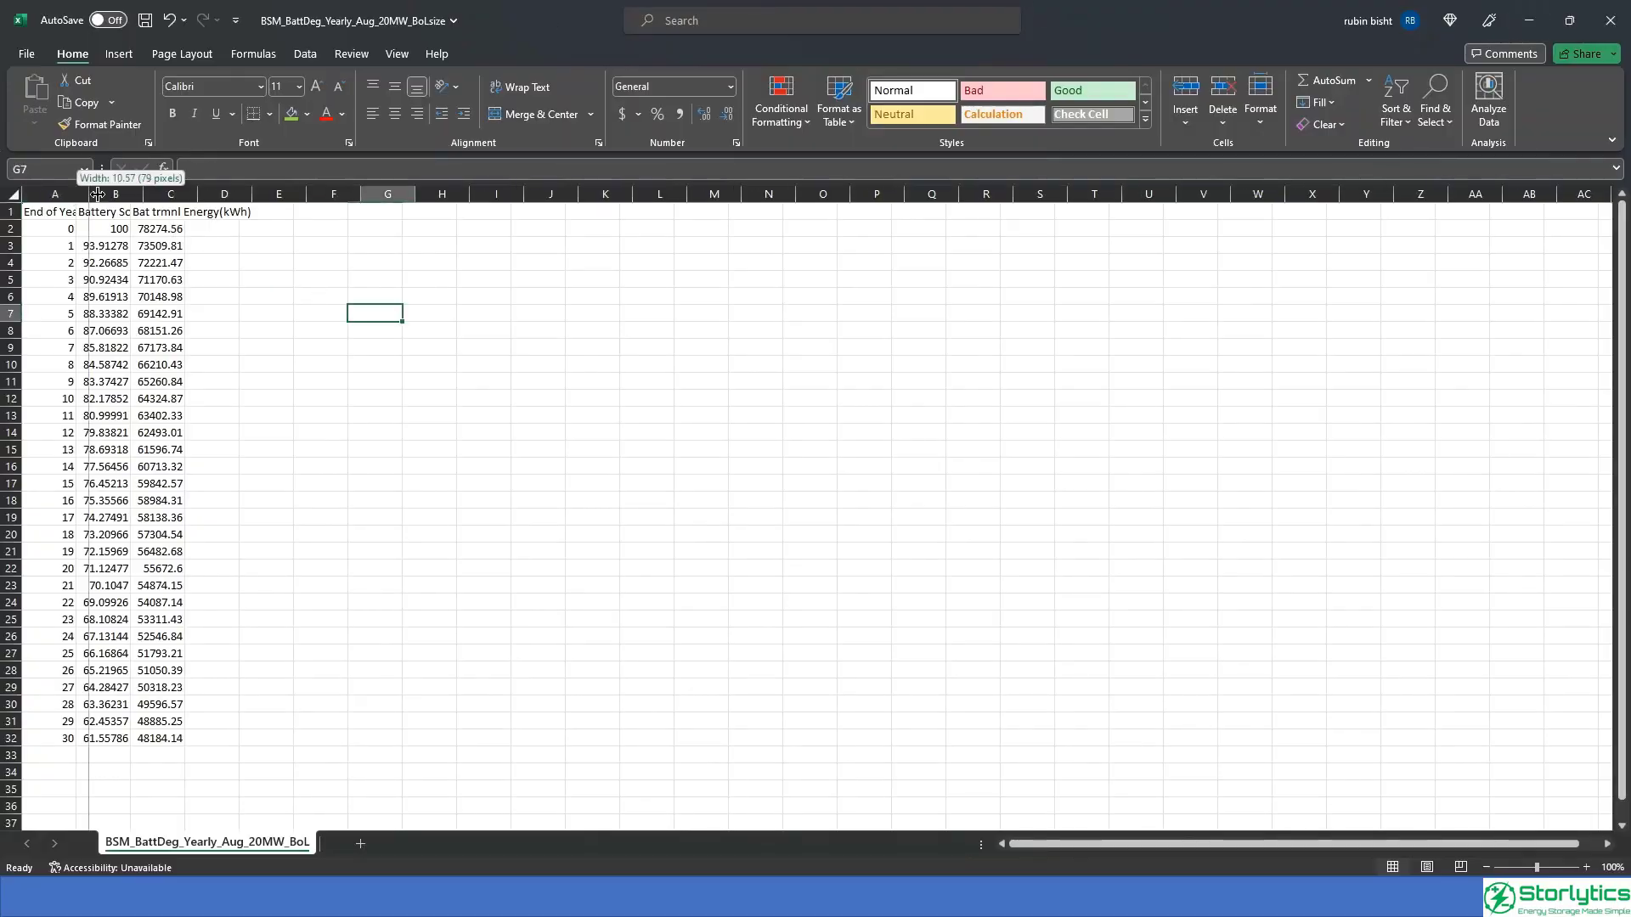
Widen columns A and B to show the full Battery SoH(%) header and values.
{"action": "left_click_drag", "start_coordinate": [74, 198], "coordinate": [240, 203]}
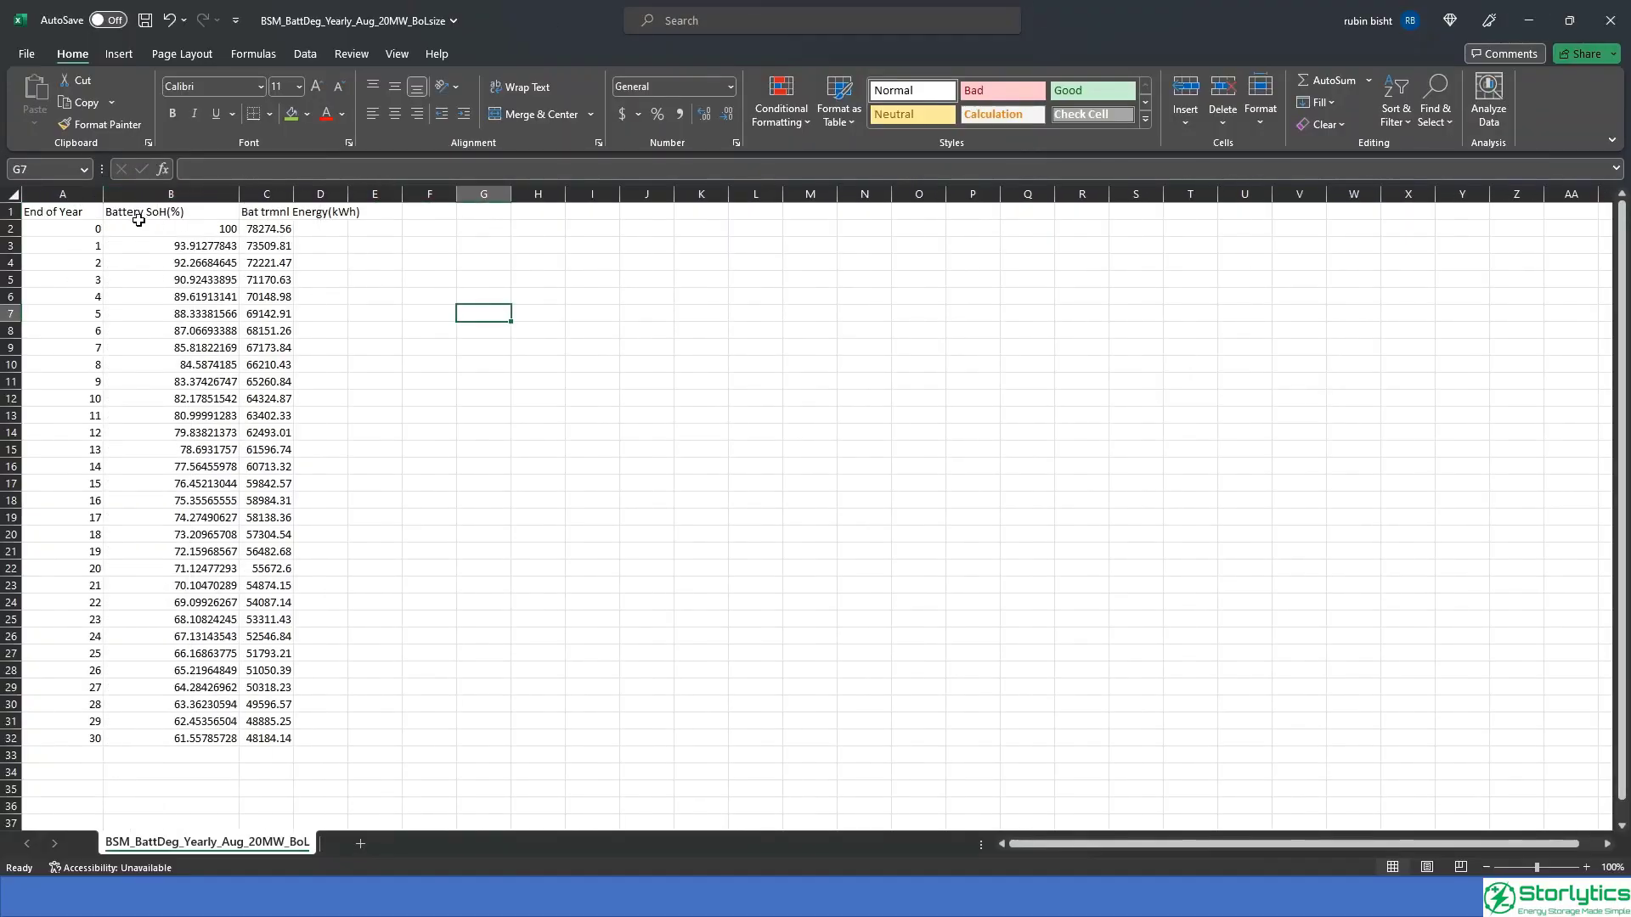
{"action": "left_click_drag", "start_coordinate": [85, 209], "coordinate": [294, 744]}
{"action": "left_click", "coordinate": [442, 637]}
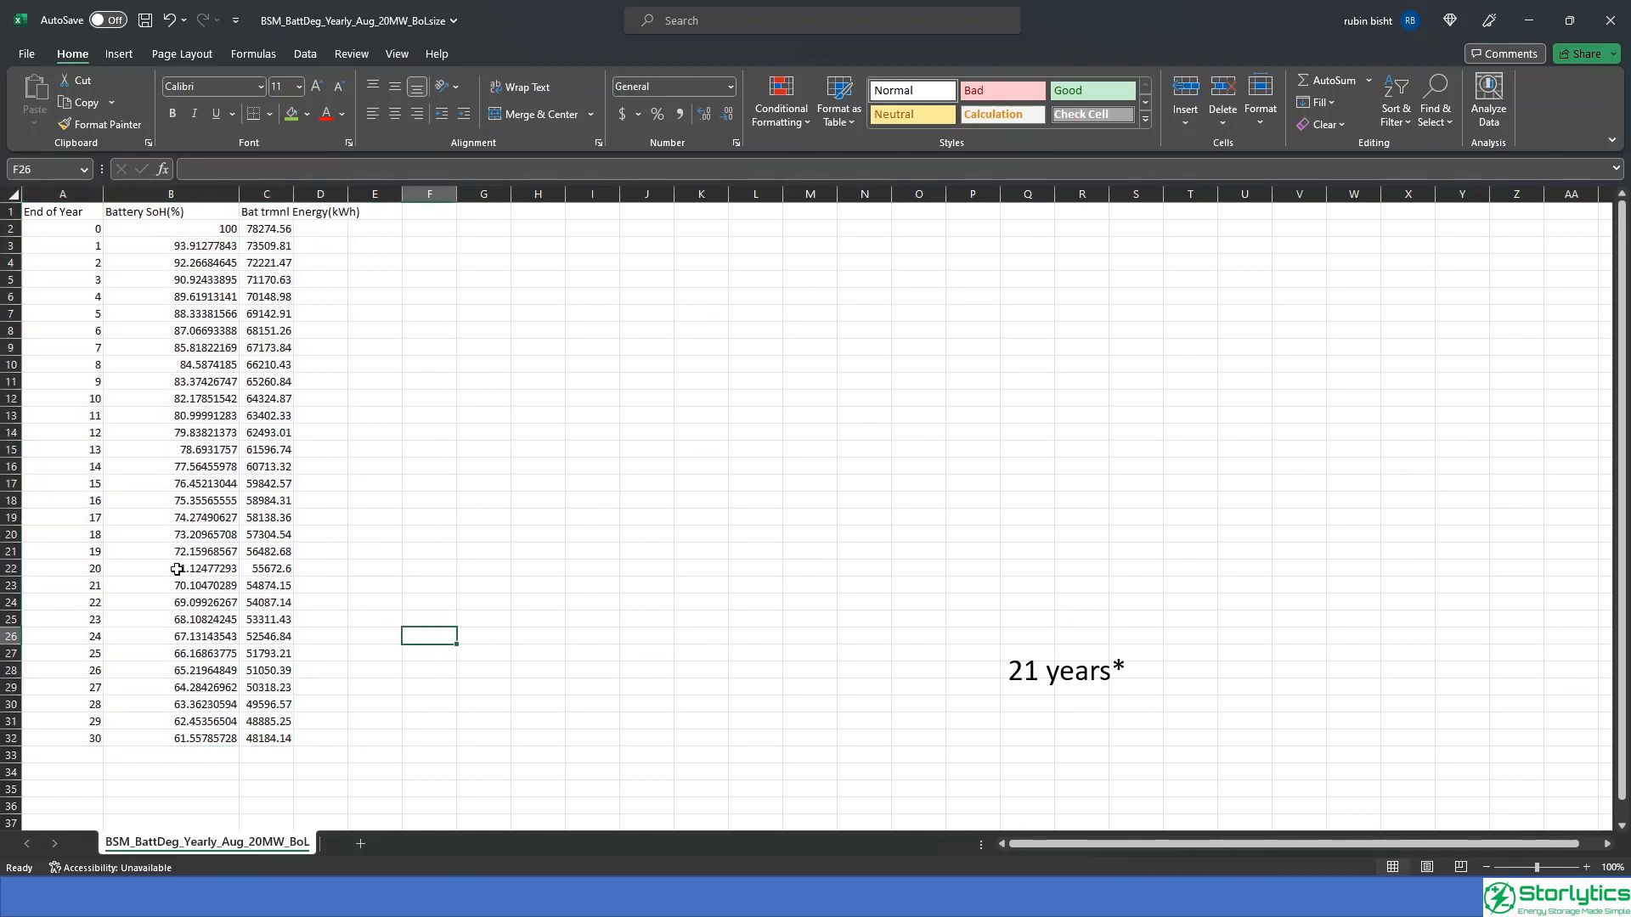
Highlight the year 21 row to inspect its SoH of 70.10%.
{"action": "left_click_drag", "start_coordinate": [188, 585], "coordinate": [293, 585]}
{"action": "left_click", "coordinate": [247, 585]}
{"action": "left_click", "coordinate": [387, 573]}
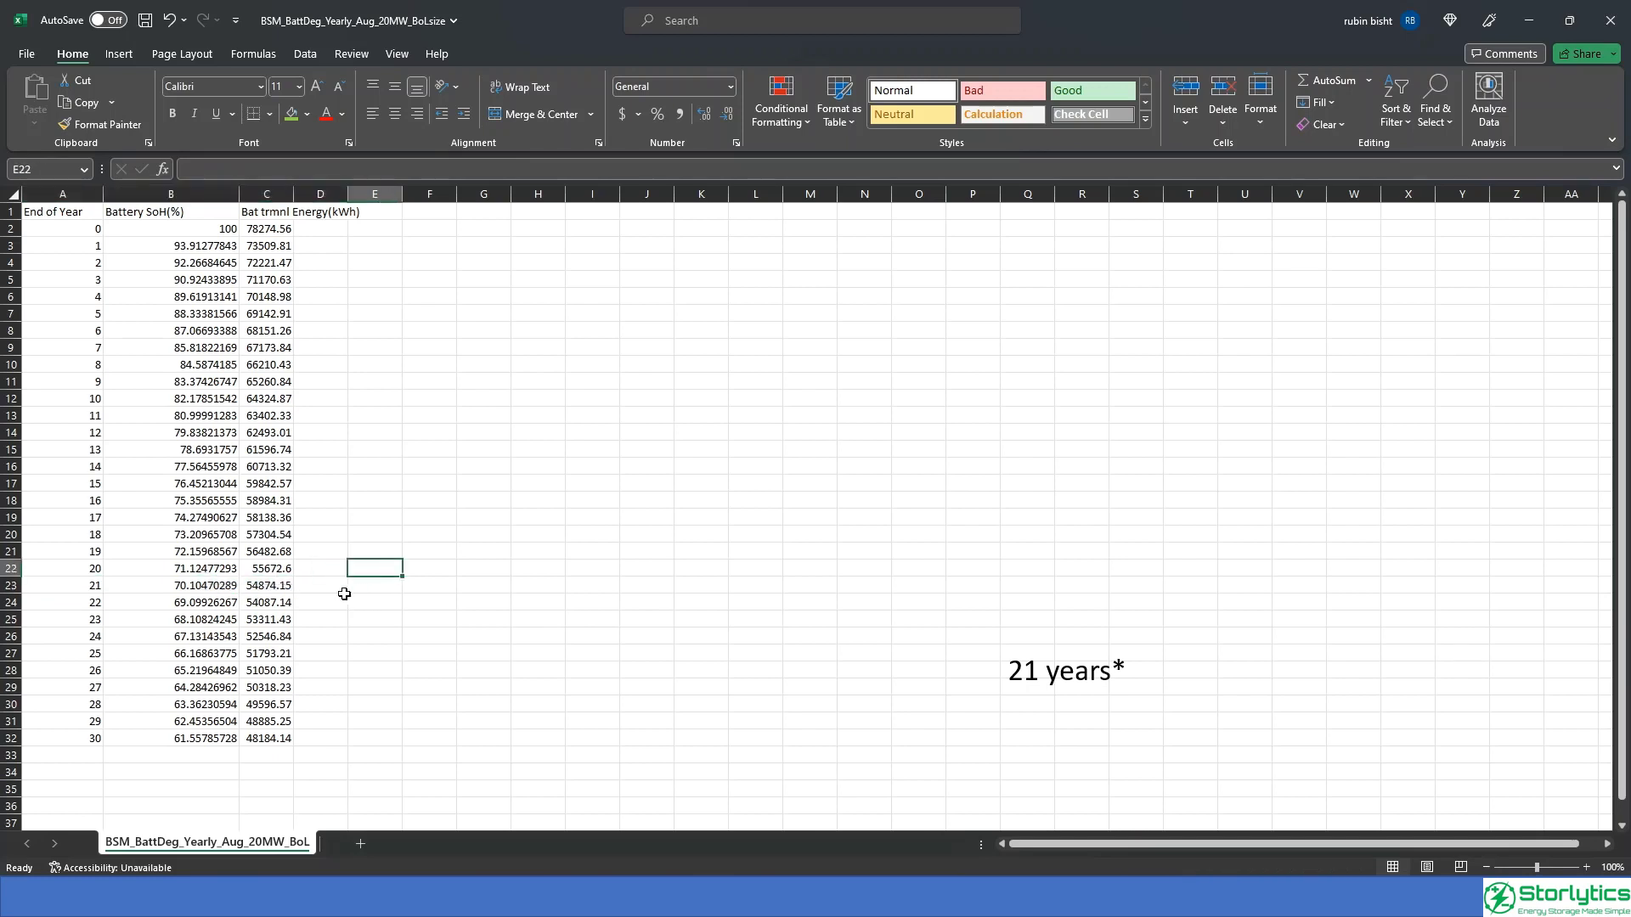
{"action": "left_click", "coordinate": [213, 592]}
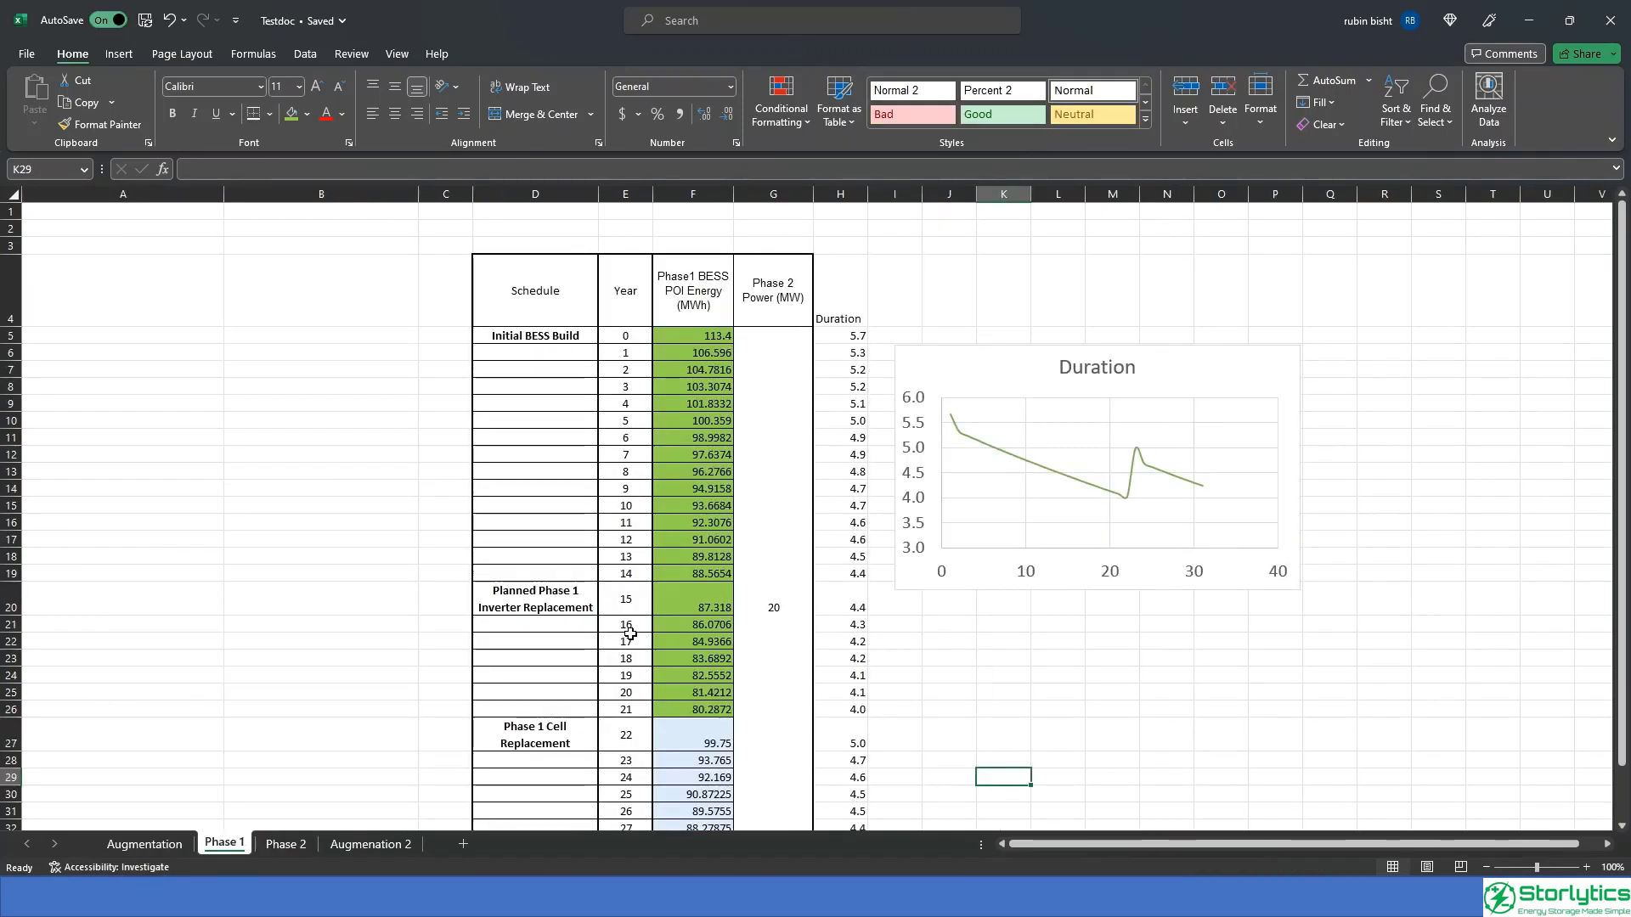
Review Testdoc's Phase 1 table: energy 113.4 at year 0, 99.75 at year 22, and power 20.
{"action": "left_click", "coordinate": [671, 452]}
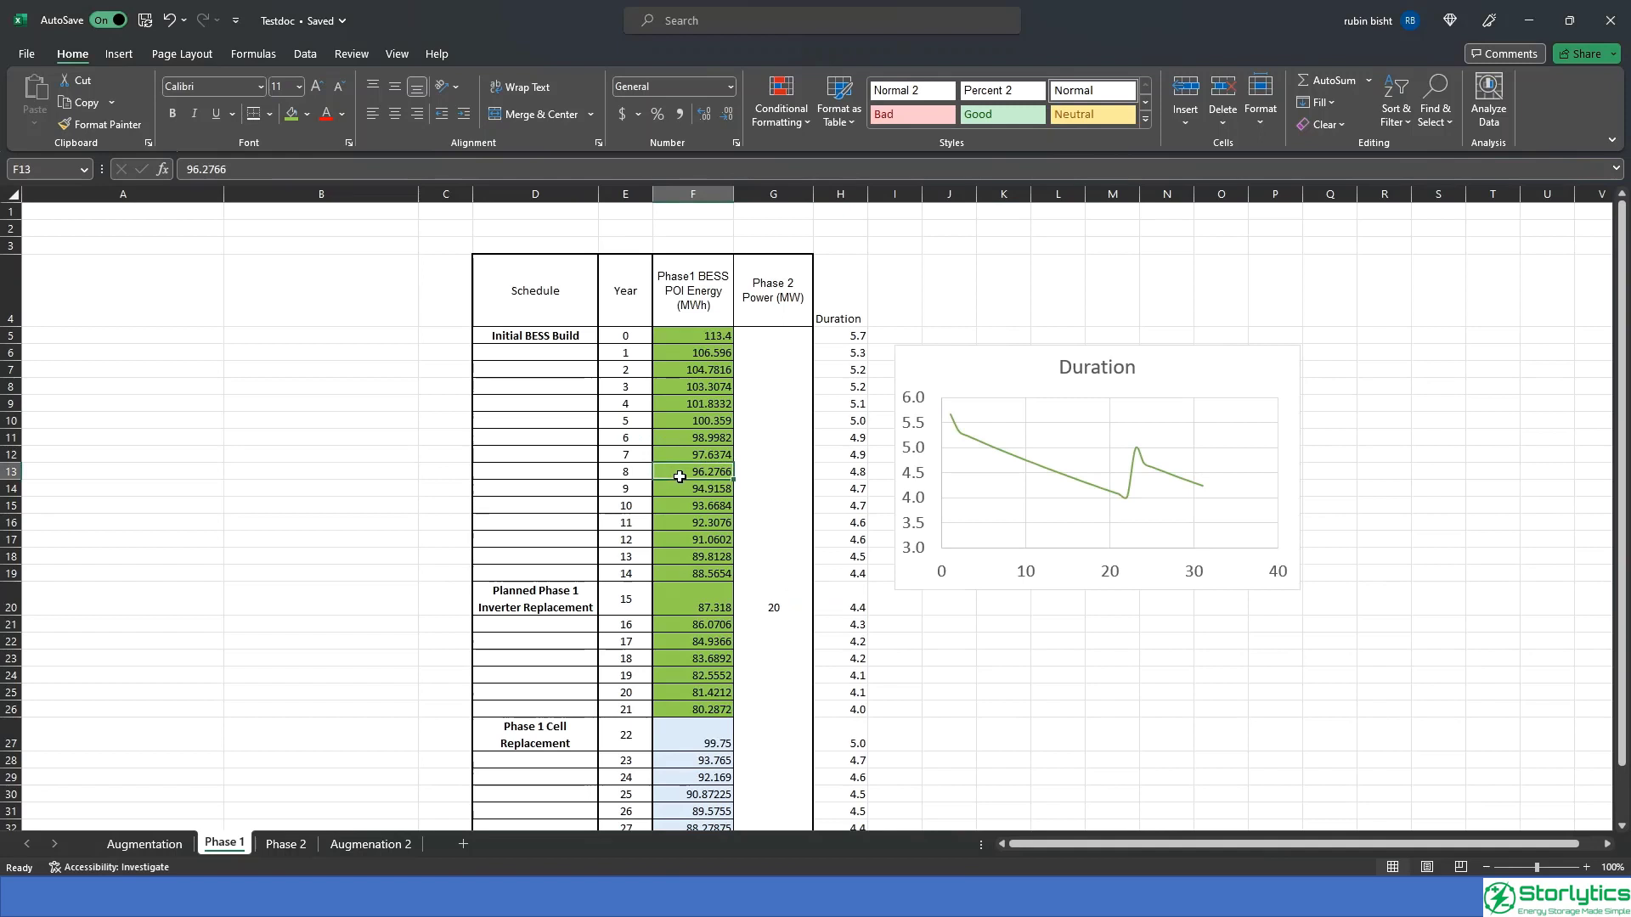
{"action": "scroll", "coordinate": [675, 416], "scroll_direction": "down", "scroll_amount": 1}
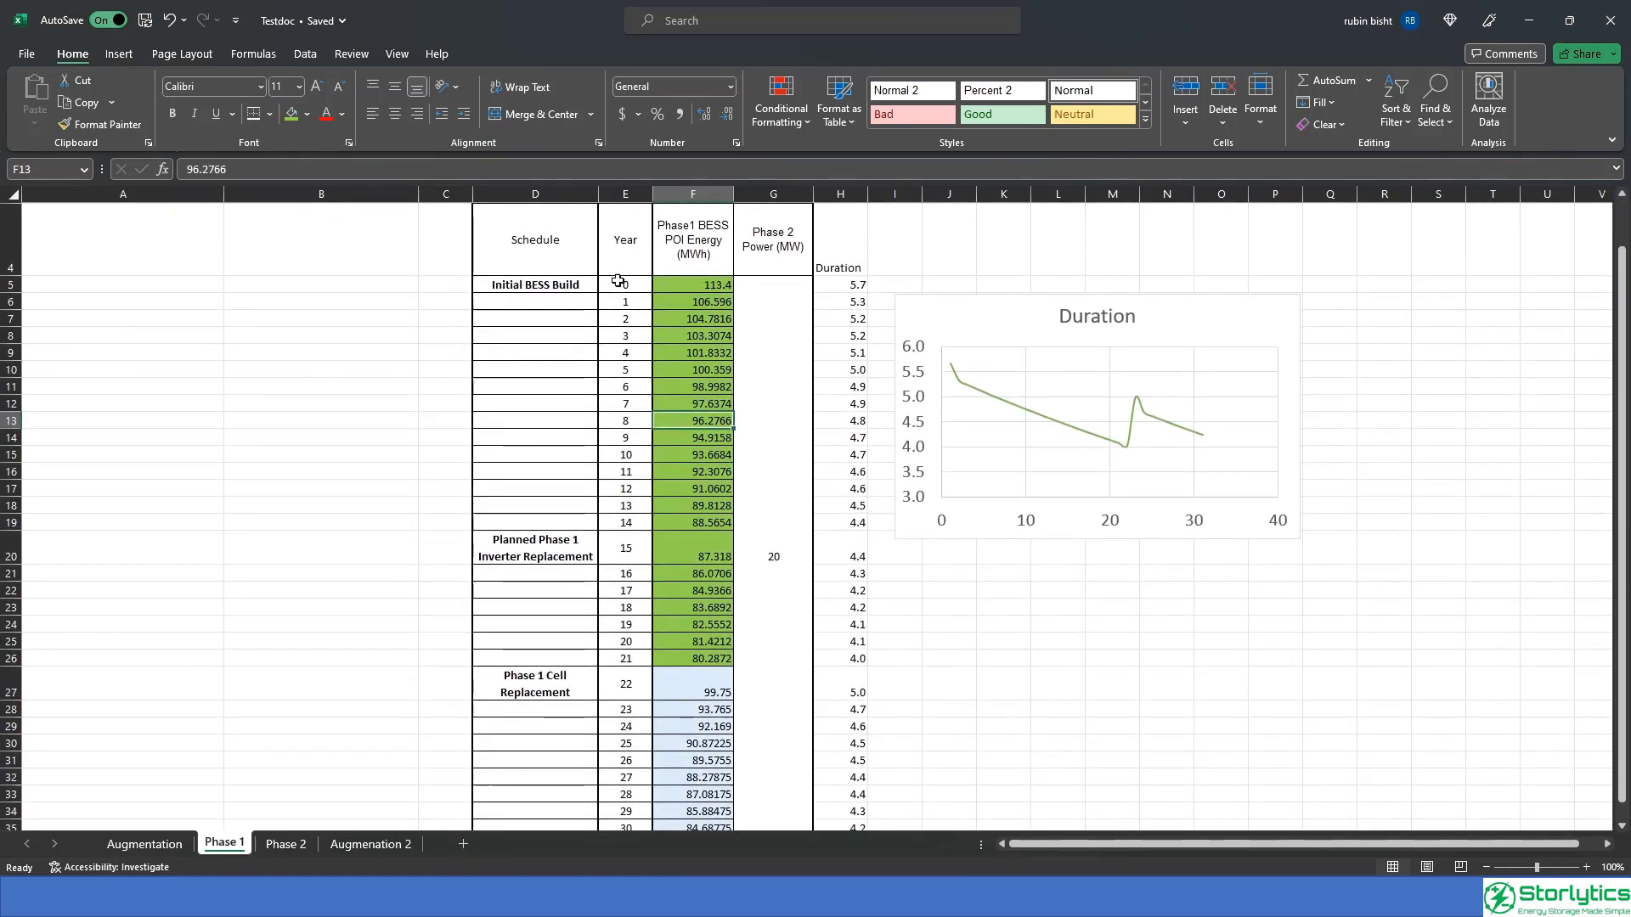
{"action": "left_click", "coordinate": [713, 286]}
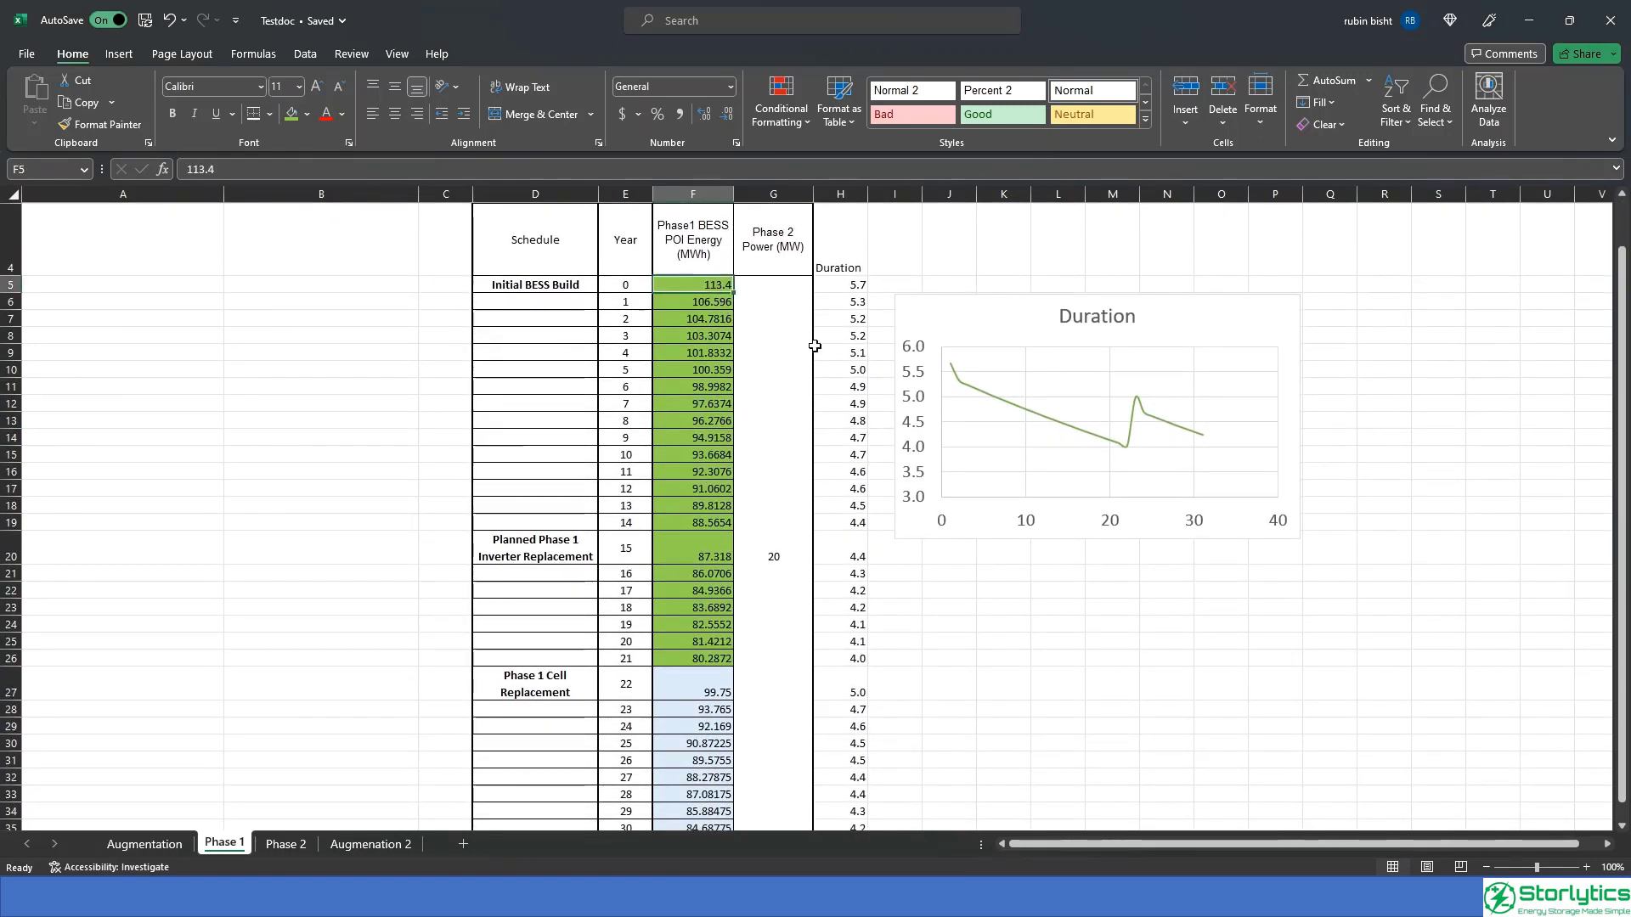
{"action": "left_click", "coordinate": [804, 302]}
{"action": "left_click_drag", "start_coordinate": [693, 283], "coordinate": [709, 663]}
{"action": "left_click", "coordinate": [768, 663]}
{"action": "left_click", "coordinate": [527, 693]}
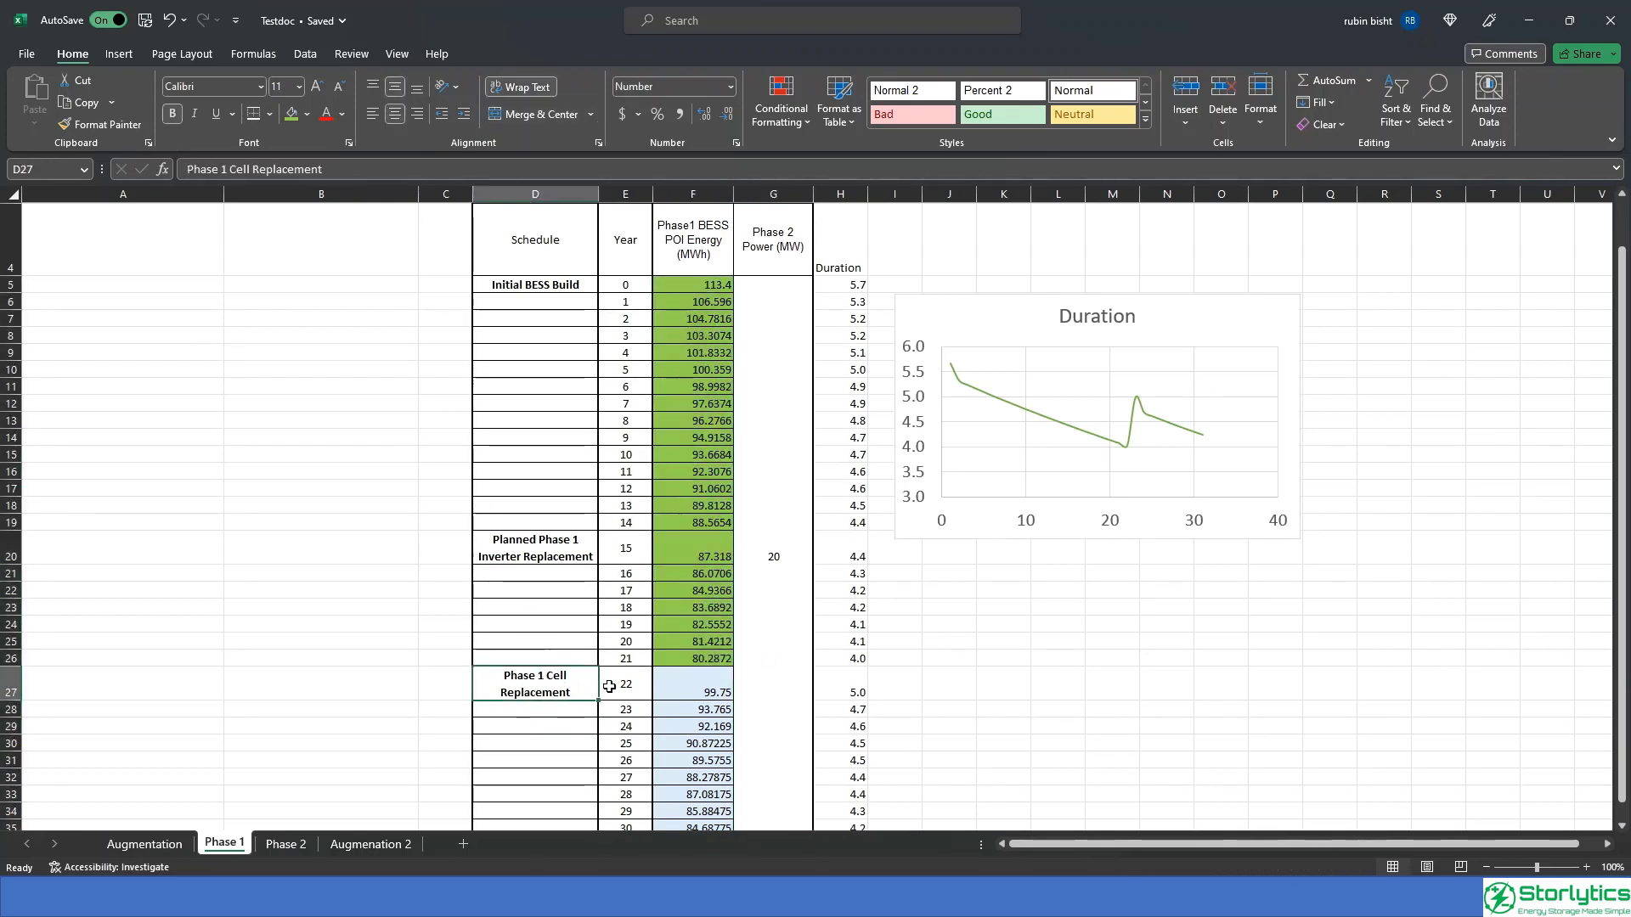
{"action": "left_click", "coordinate": [699, 686]}
{"action": "scroll", "coordinate": [892, 710], "scroll_direction": "down", "scroll_amount": 1}
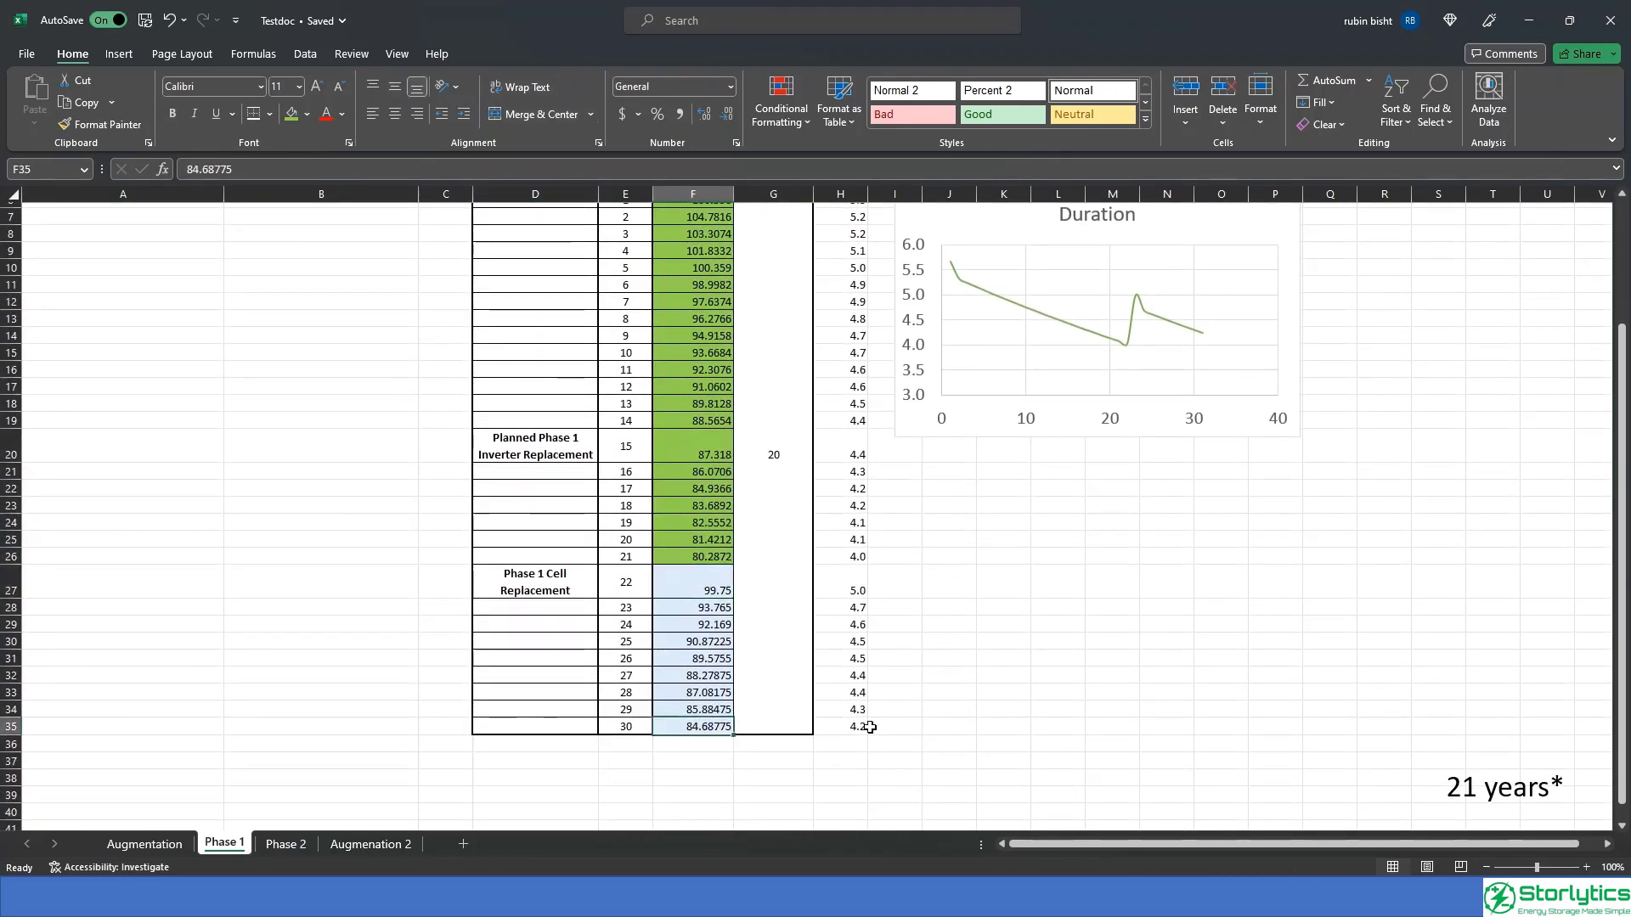
{"action": "left_click", "coordinate": [860, 726]}
{"action": "scroll", "coordinate": [943, 728], "scroll_direction": "up", "scroll_amount": 3}
Inspect the Duration chart line, falling from 5.7 to 4.0, then rising to 5.0 after cell replacement.
{"action": "left_click", "coordinate": [939, 364]}
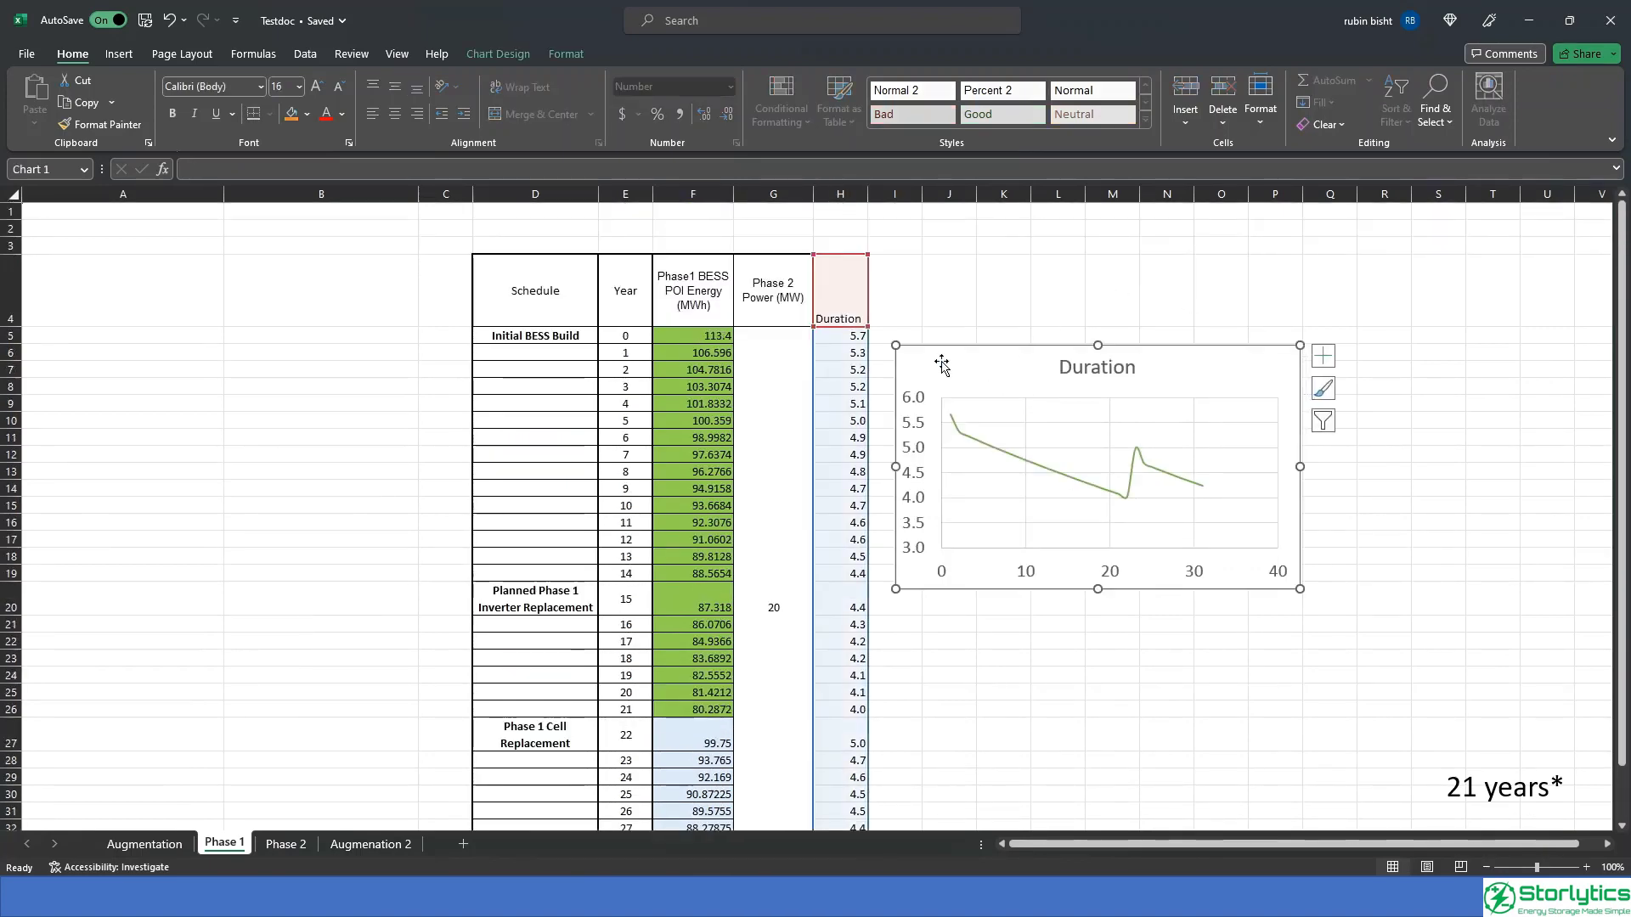
{"action": "left_click", "coordinate": [1203, 487]}
{"action": "left_click", "coordinate": [1203, 487]}
{"action": "left_click", "coordinate": [1210, 666]}
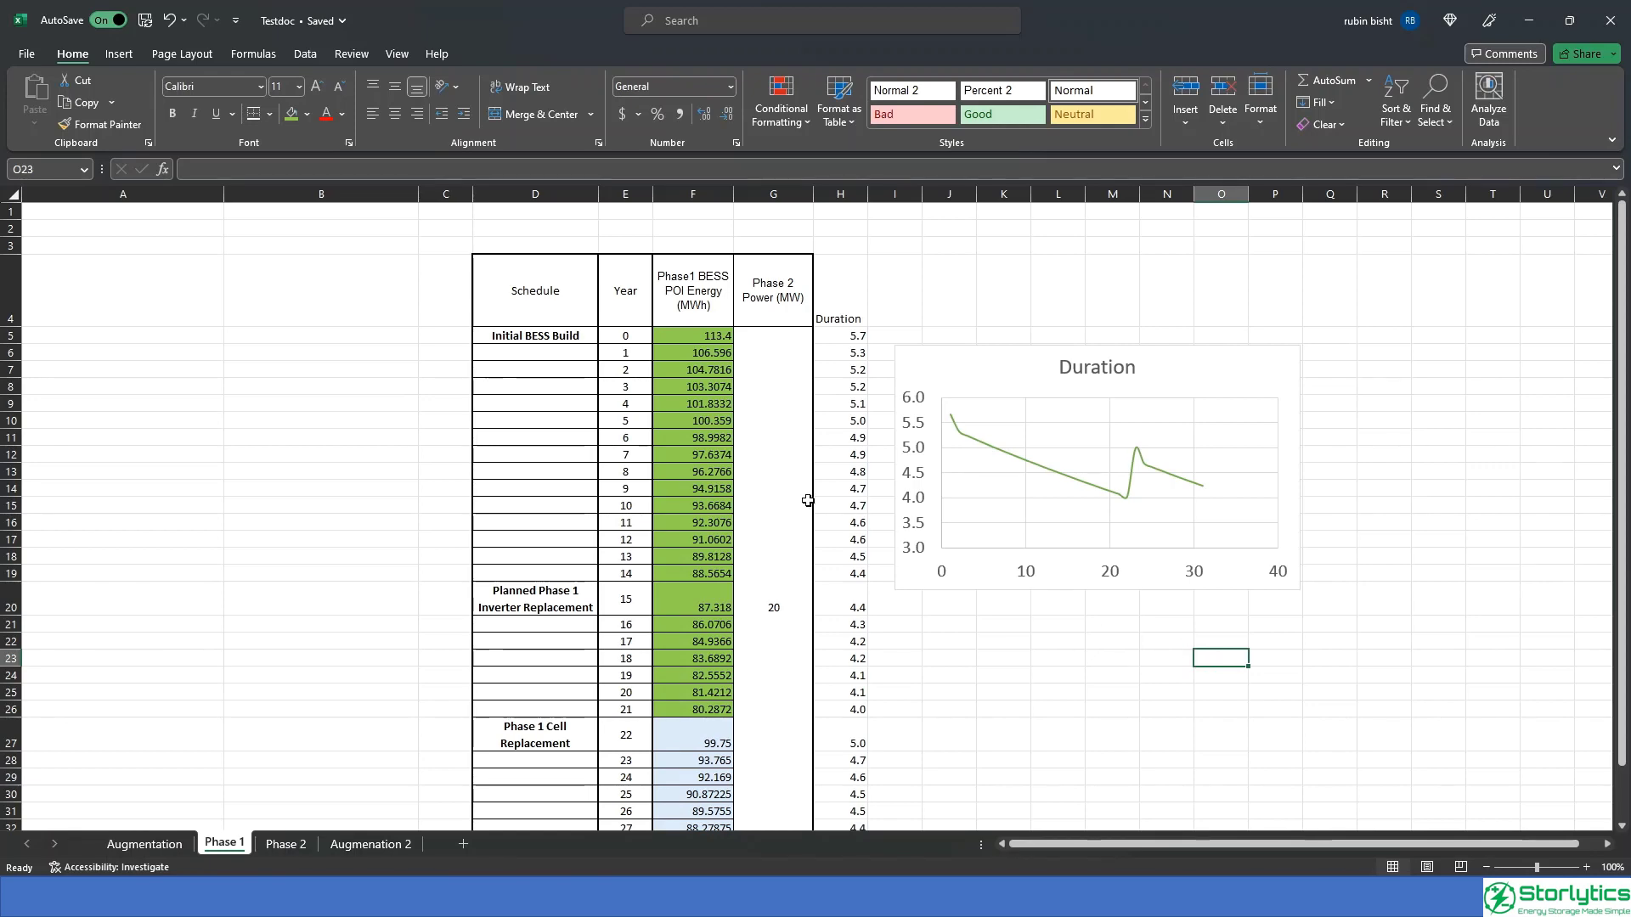
{"action": "scroll", "coordinate": [806, 501], "scroll_direction": "down", "scroll_amount": 1}
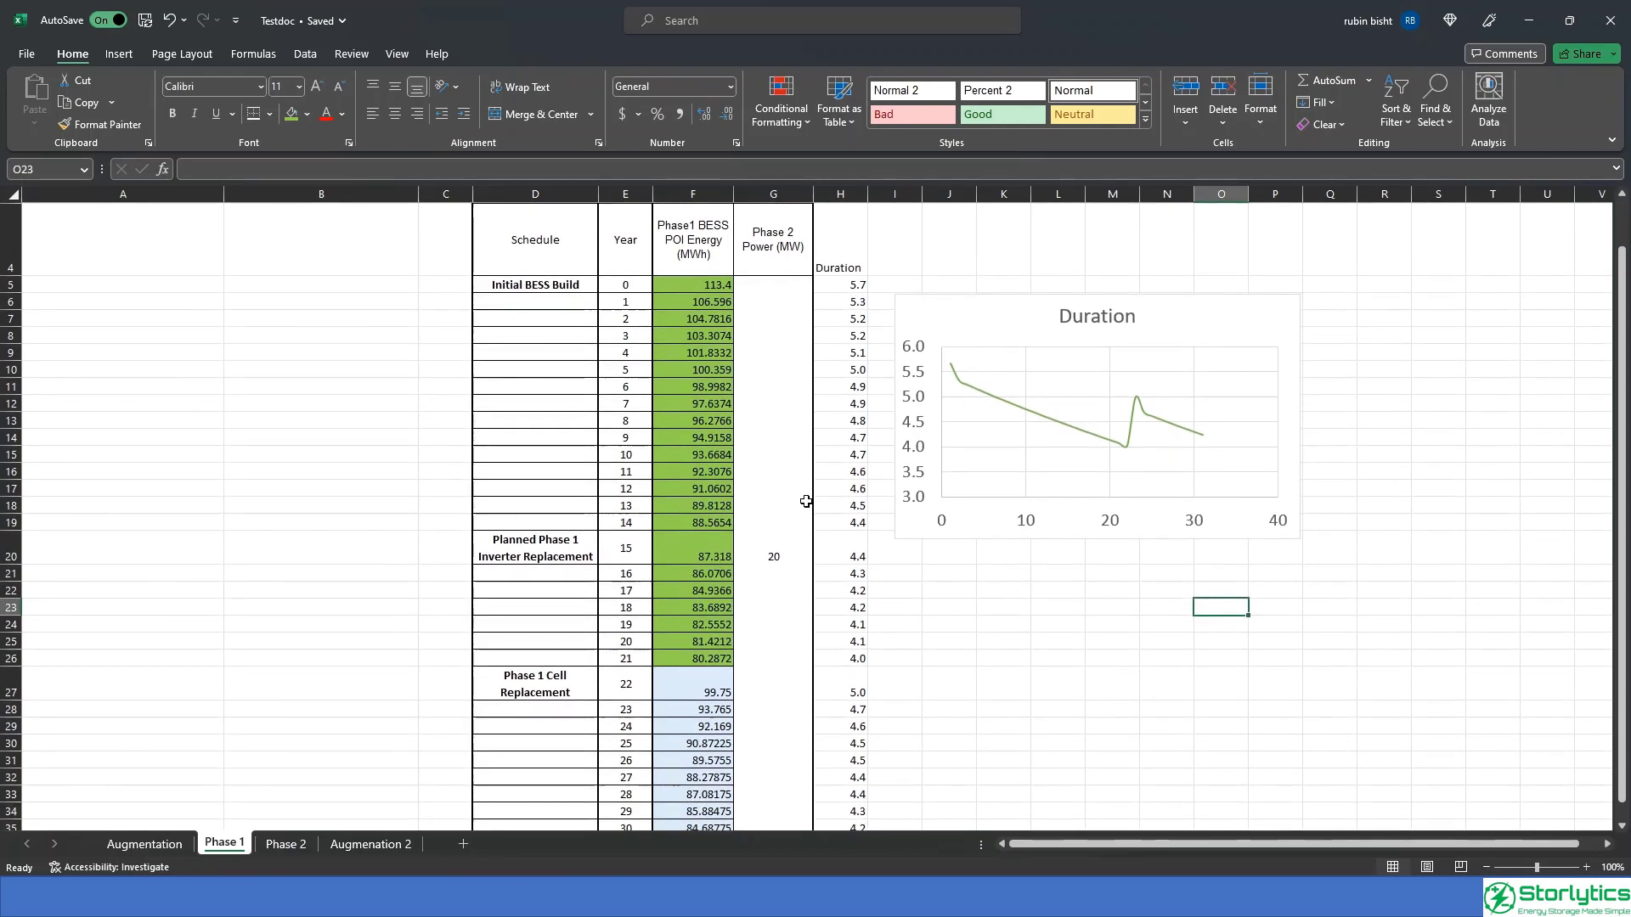
{"action": "left_click", "coordinate": [280, 850]}
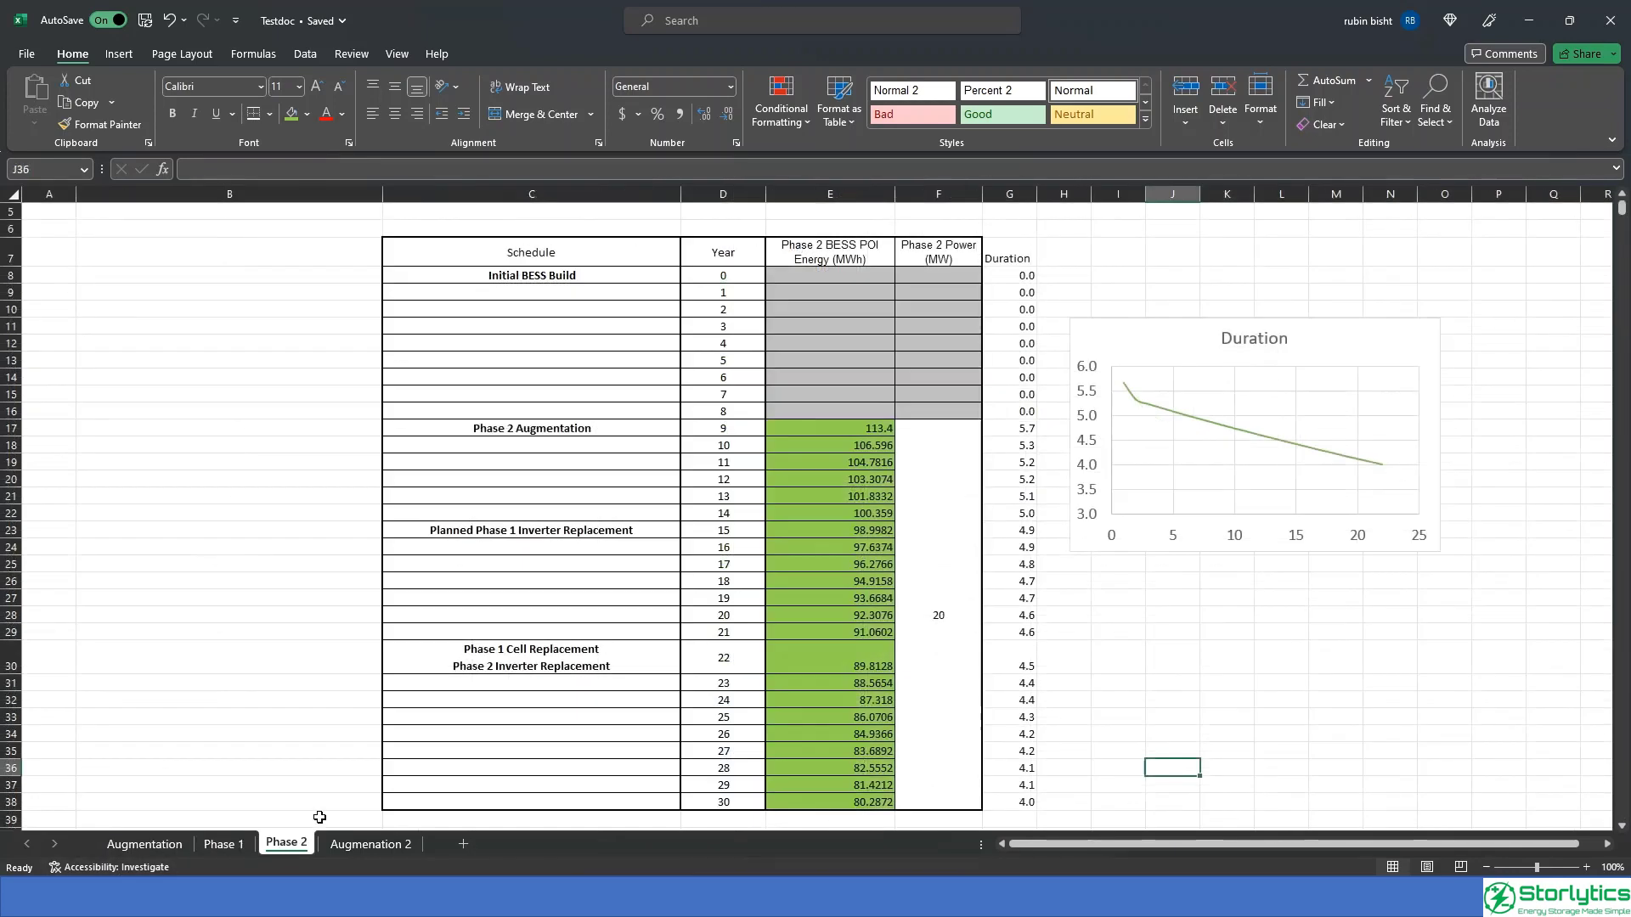
{"action": "left_click", "coordinate": [815, 427]}
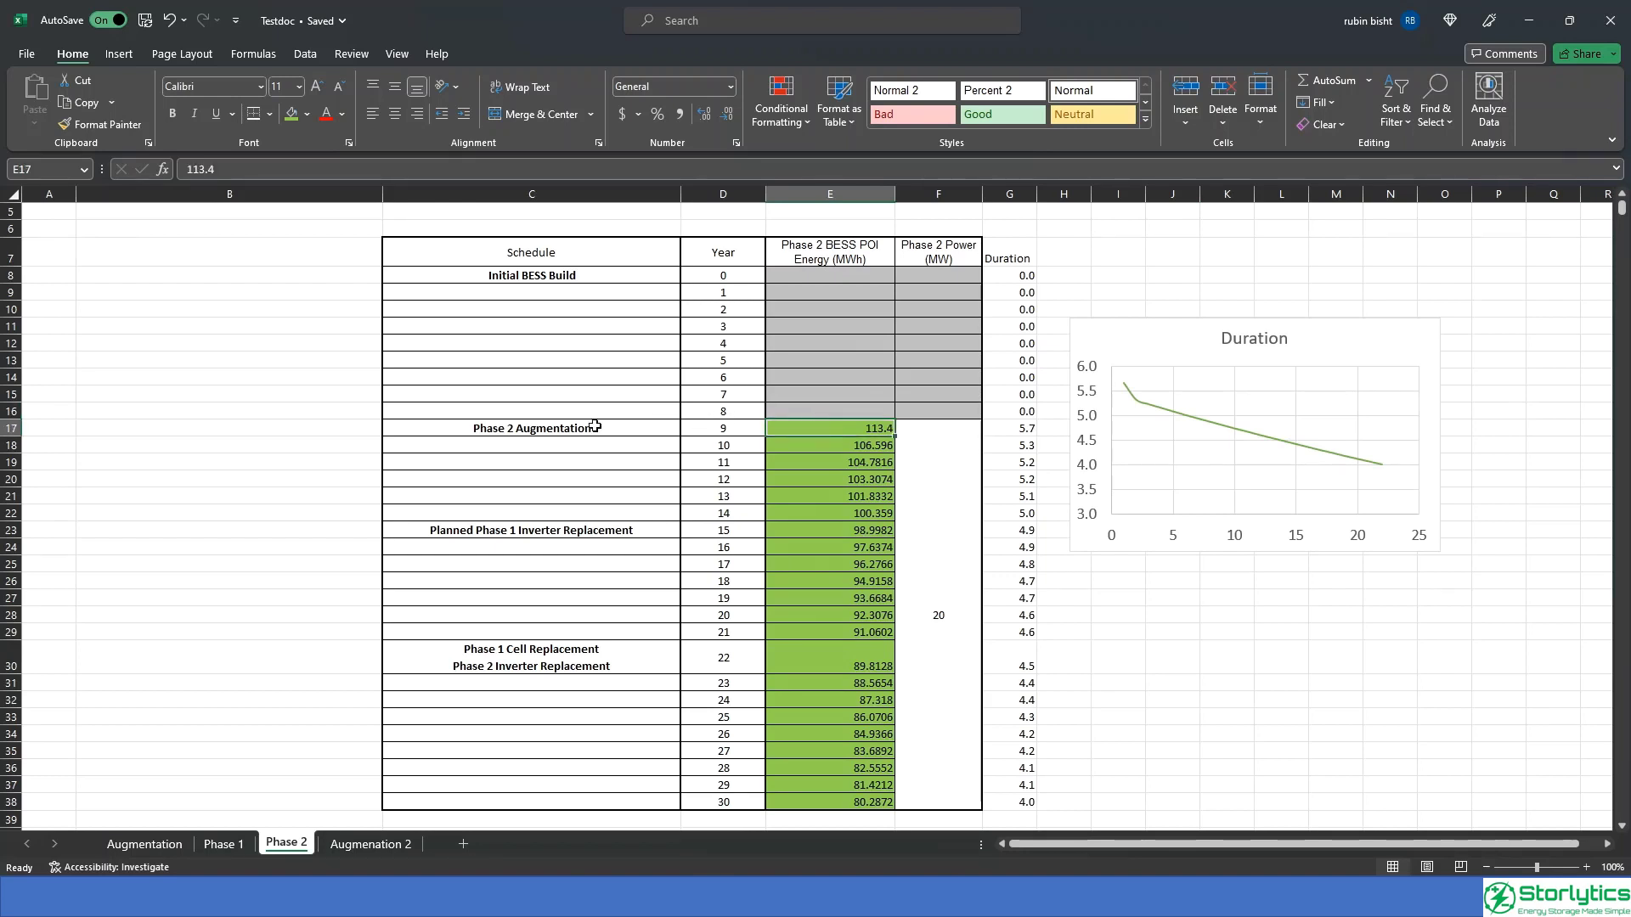
{"action": "left_click_drag", "start_coordinate": [603, 427], "coordinate": [899, 427]}
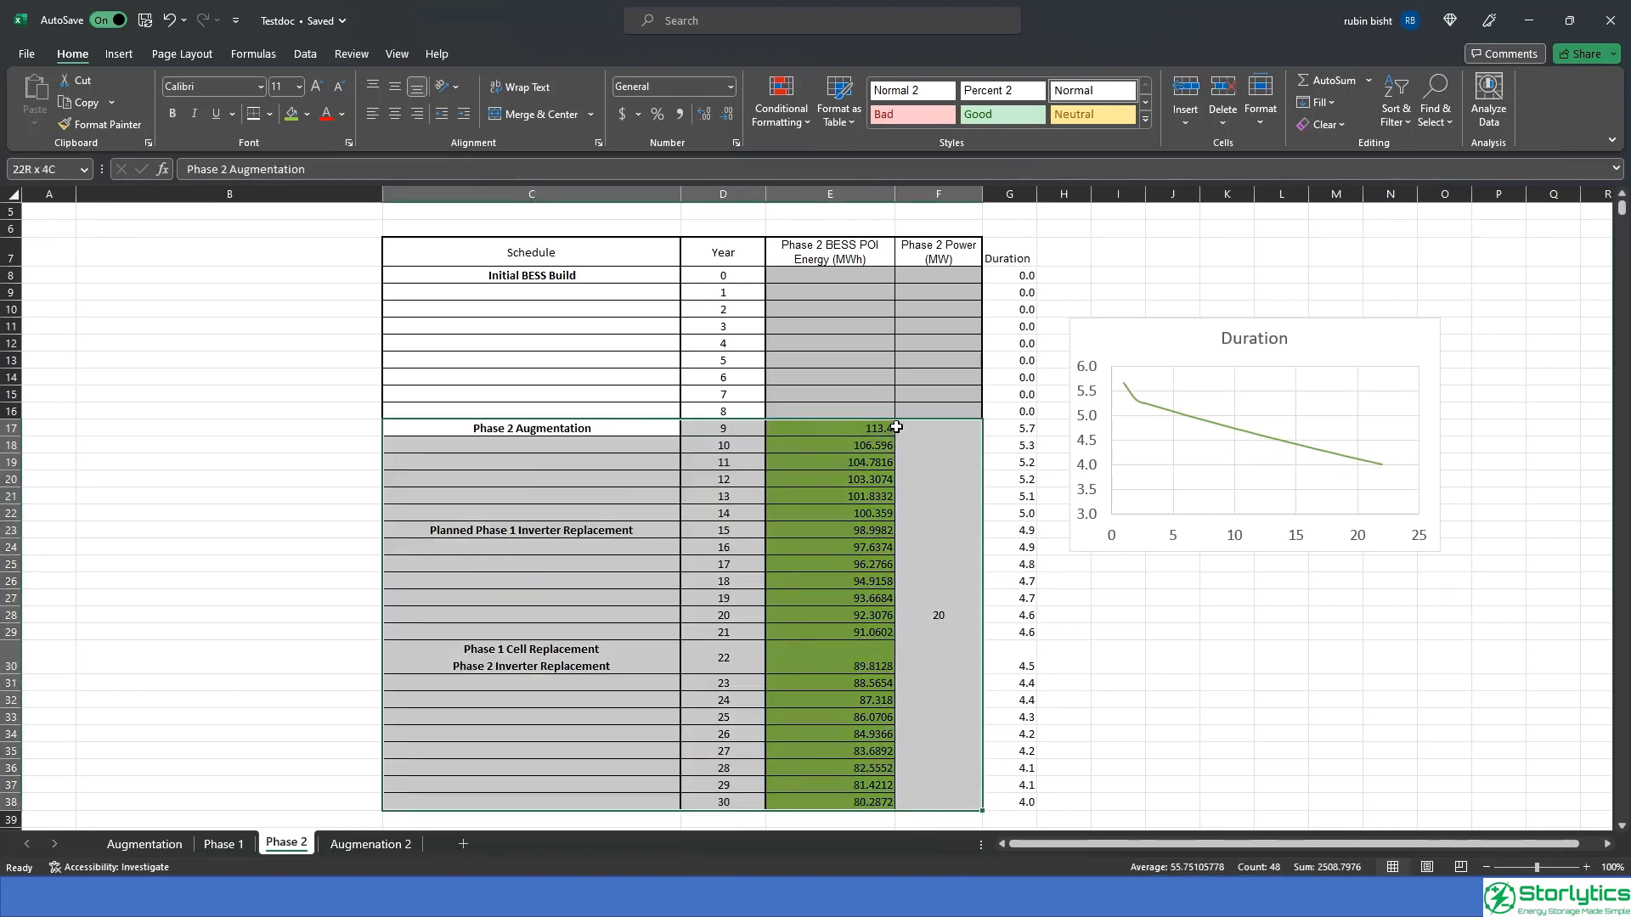
{"action": "left_click", "coordinate": [607, 530]}
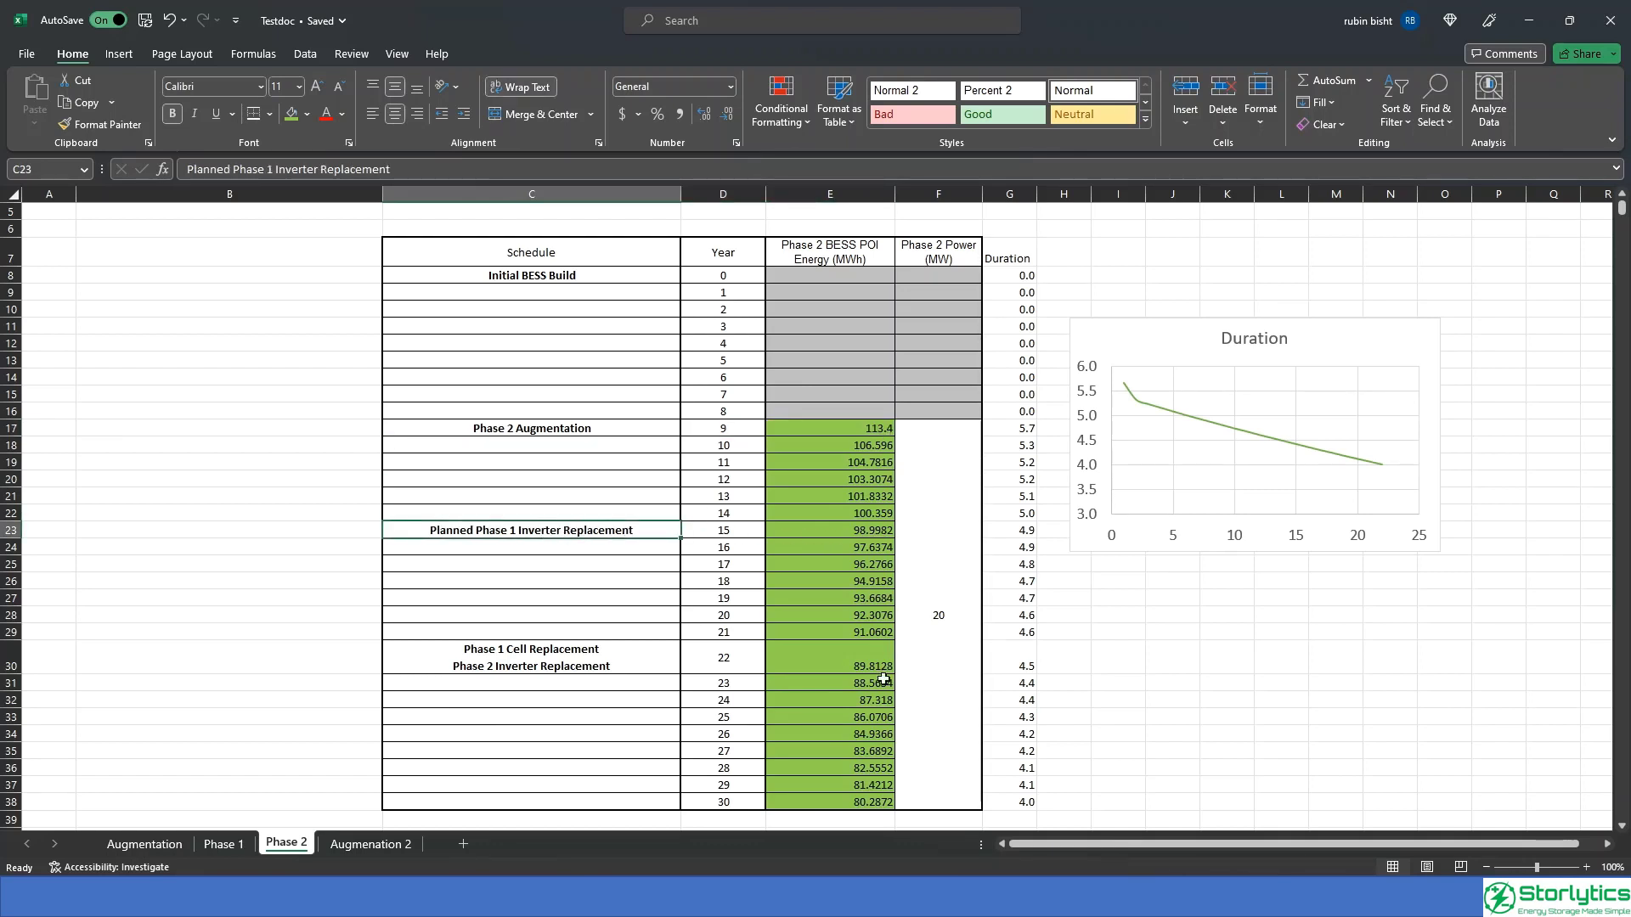
{"action": "left_click", "coordinate": [584, 647]}
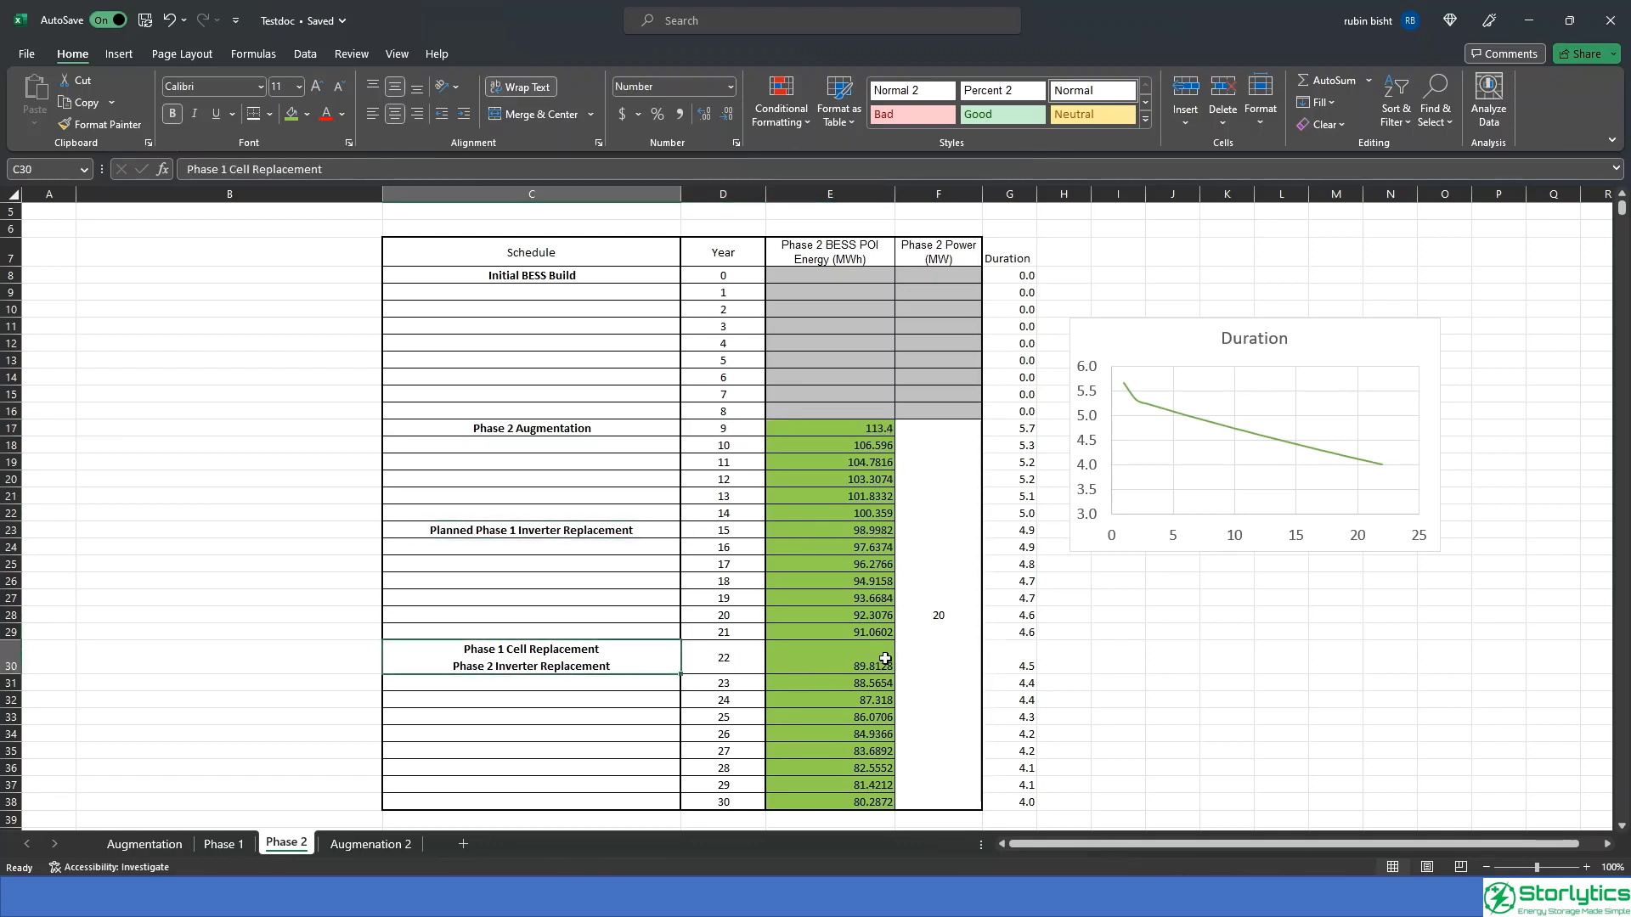
{"action": "left_click_drag", "start_coordinate": [861, 658], "coordinate": [569, 655]}
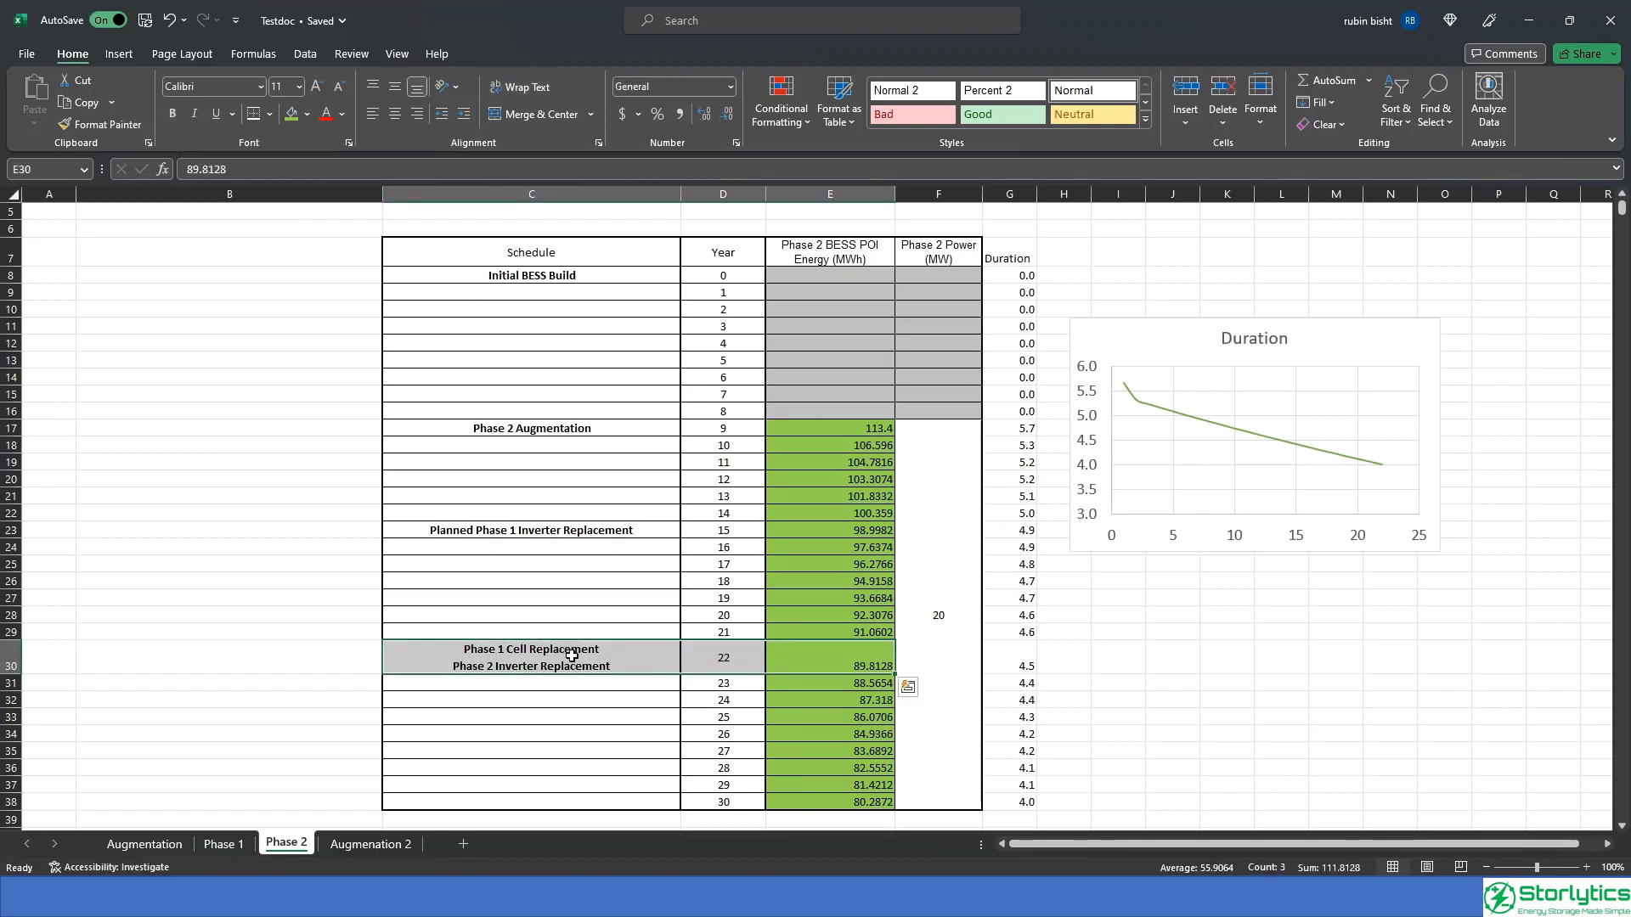
{"action": "left_click", "coordinate": [1184, 687]}
{"action": "left_click", "coordinate": [1265, 396]}
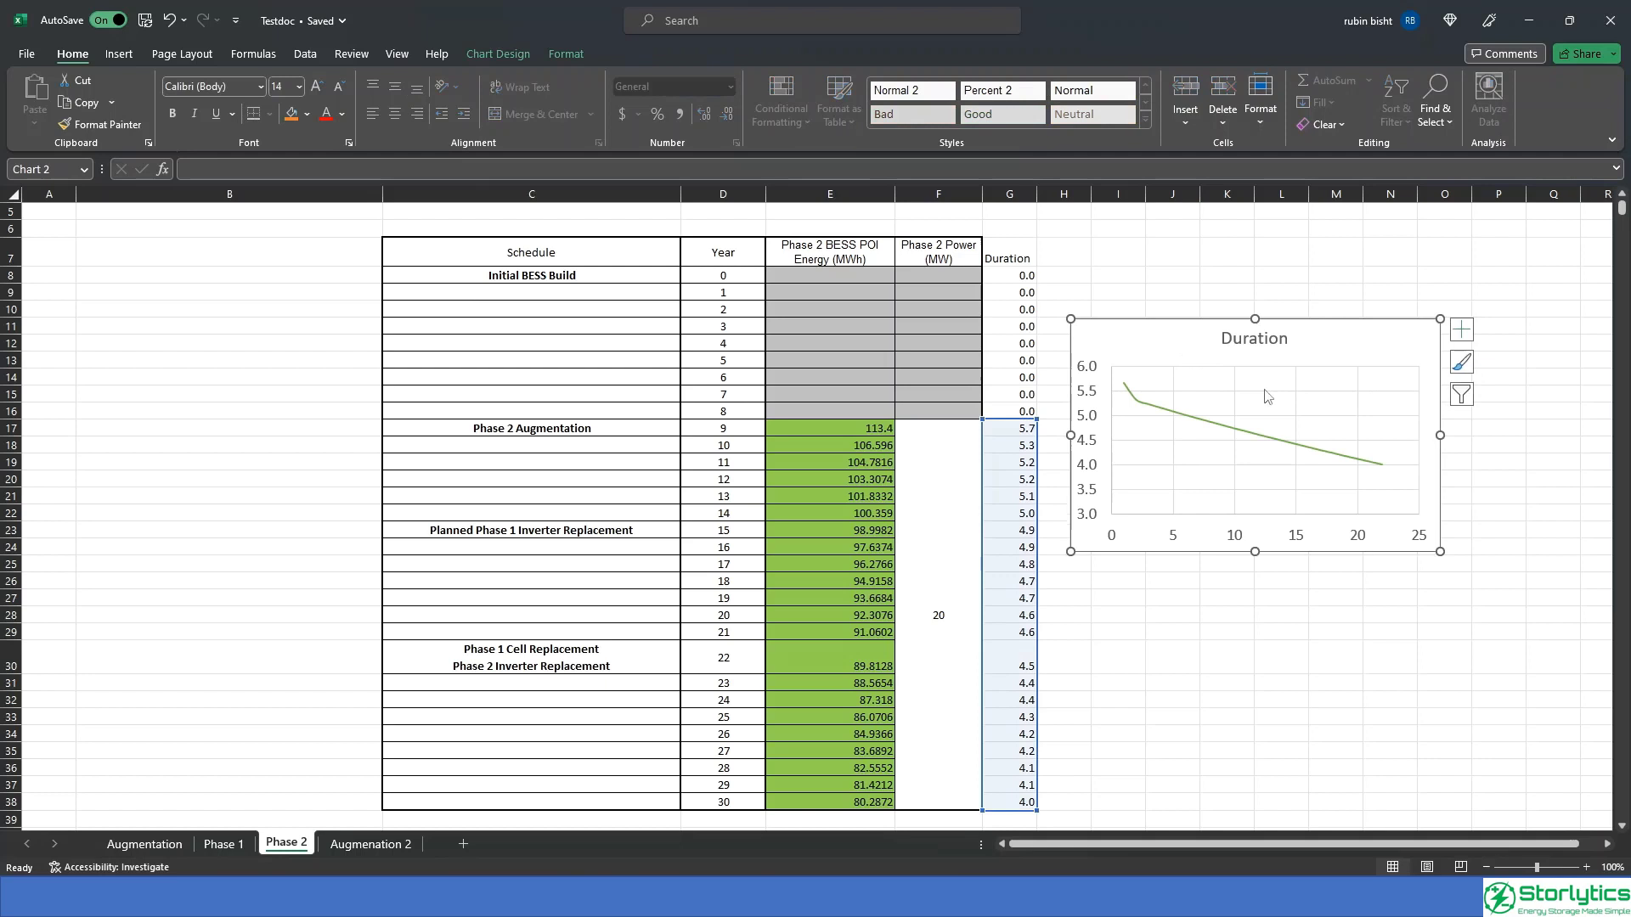
{"action": "left_click", "coordinate": [1383, 466]}
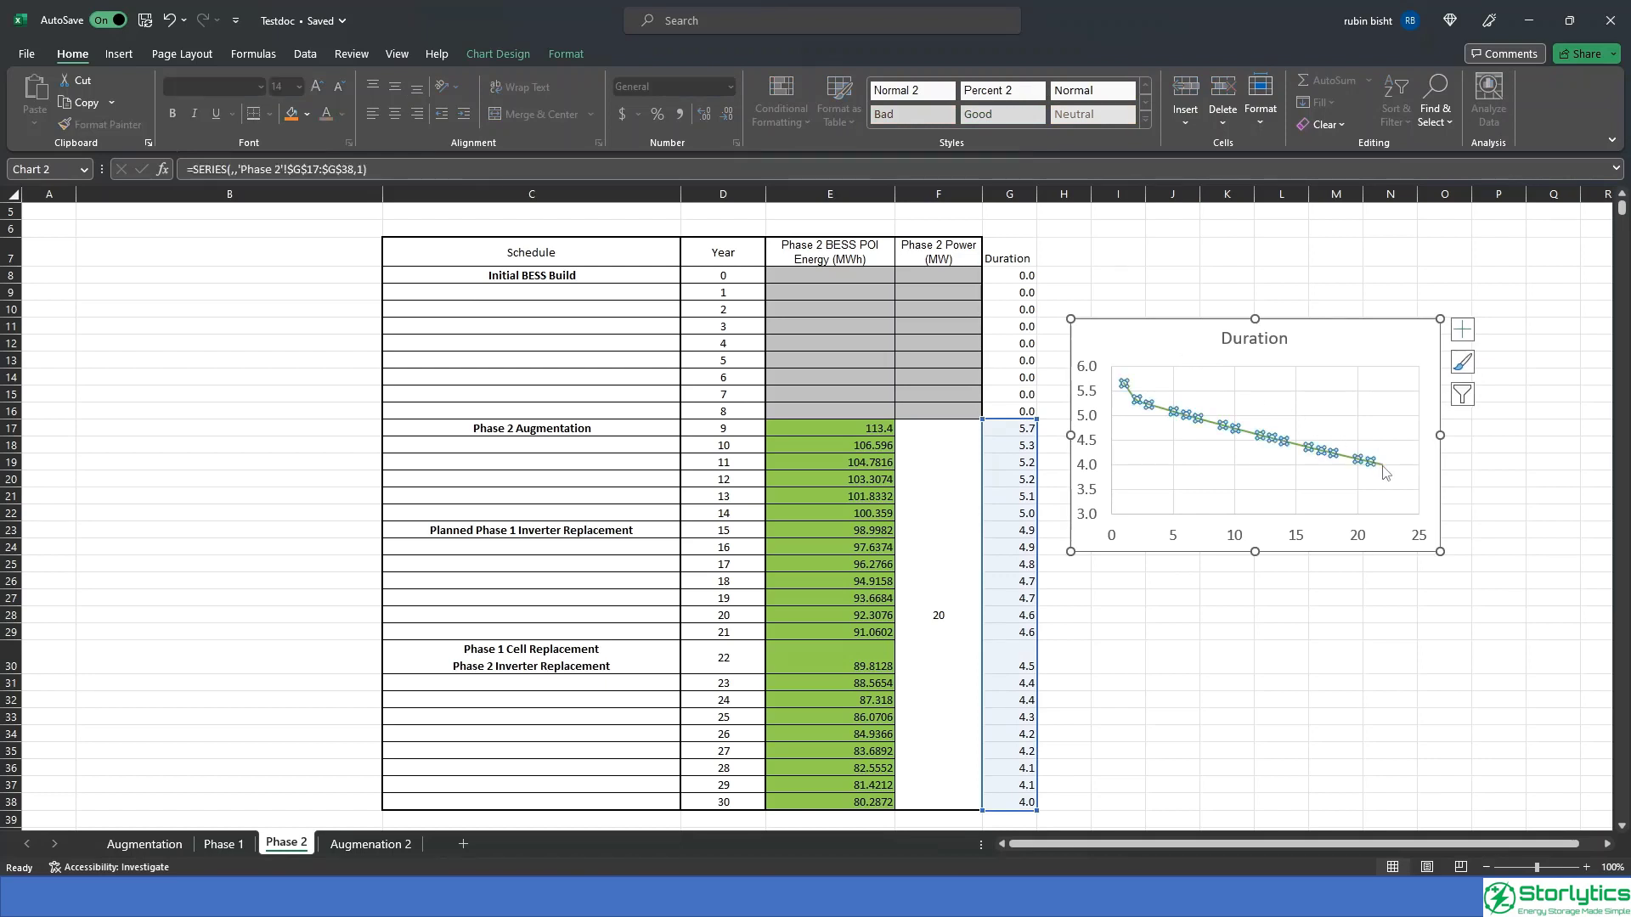
{"action": "left_click", "coordinate": [1381, 466]}
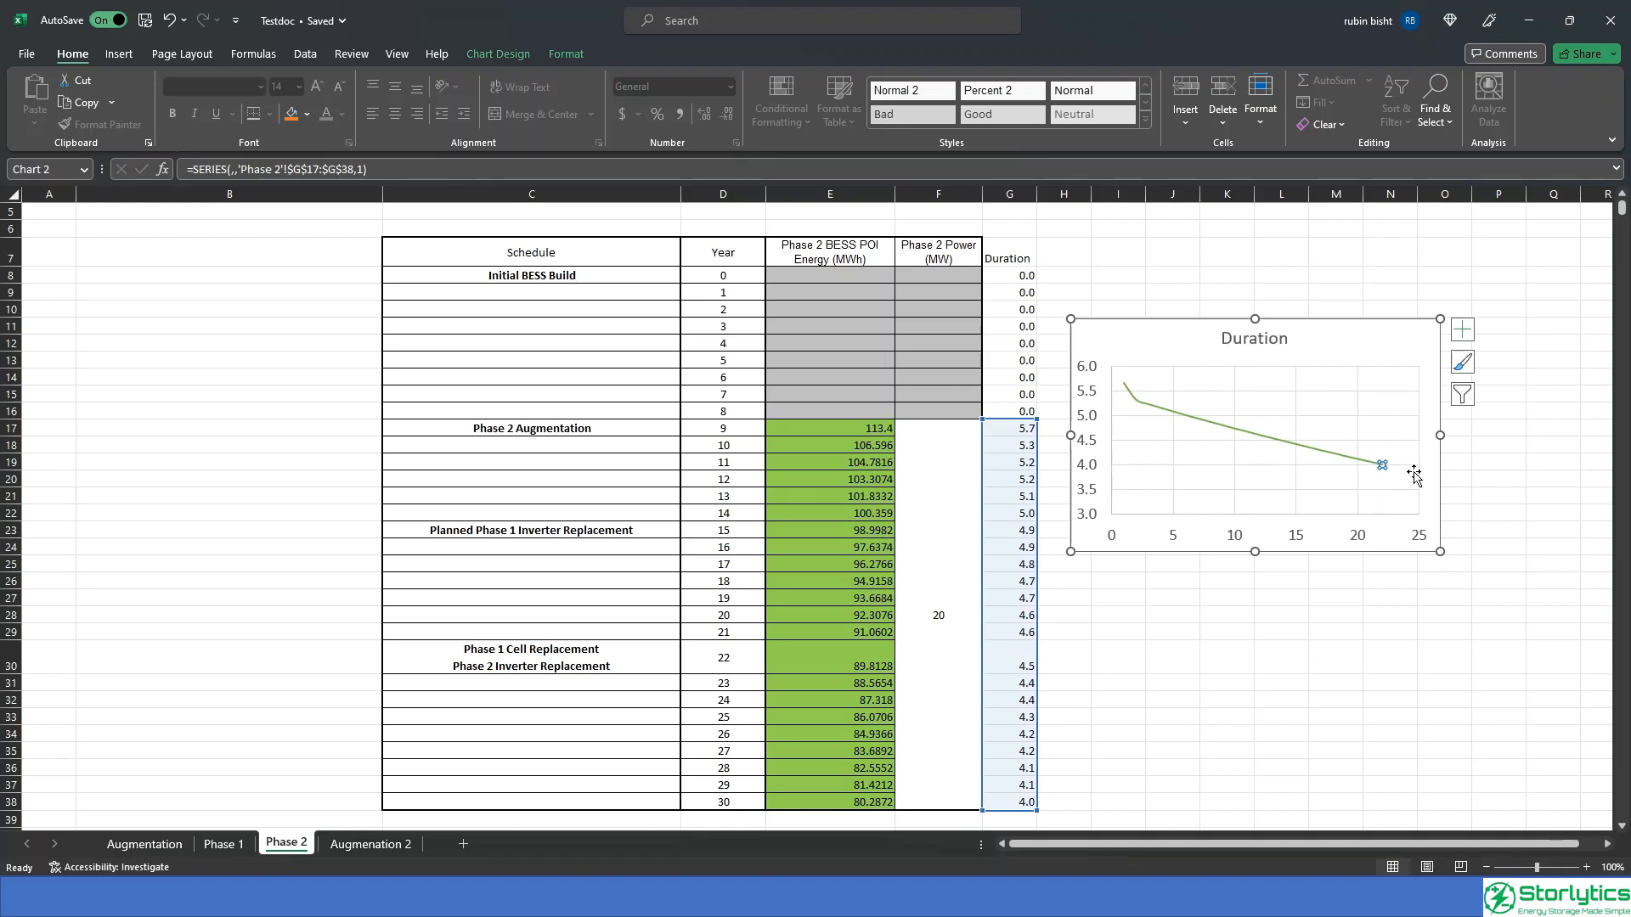
{"action": "left_click", "coordinate": [1514, 545]}
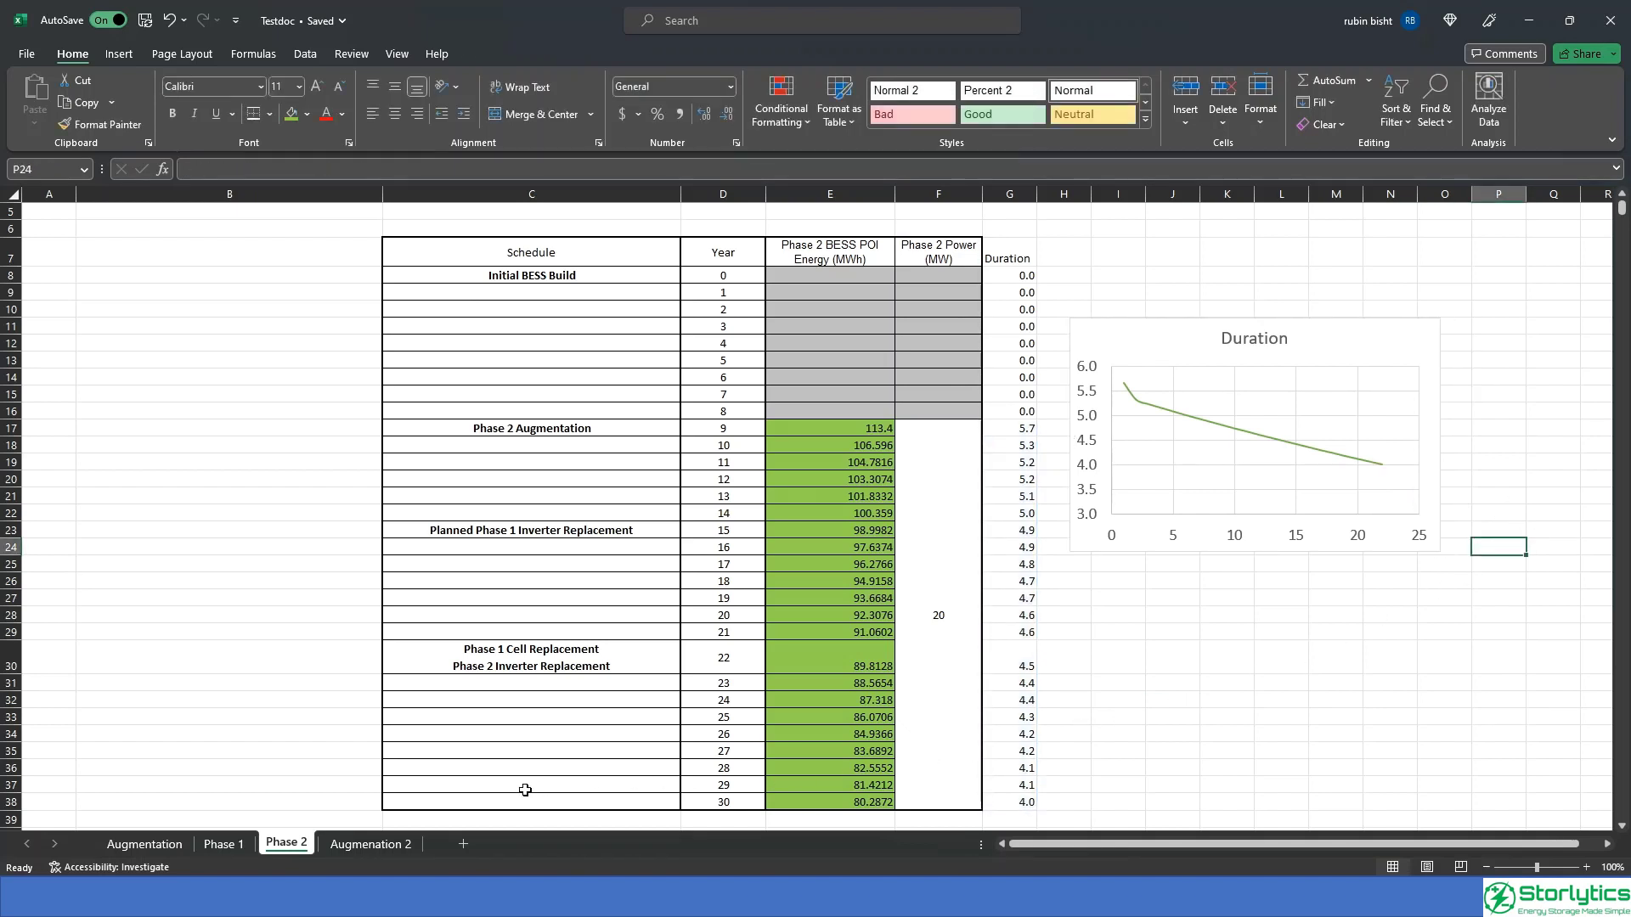
On Augmentation 2, check Phase 1 and 2 energies and Phase 3's 49.875 MWh at 10 MW.
{"action": "left_click", "coordinate": [371, 844]}
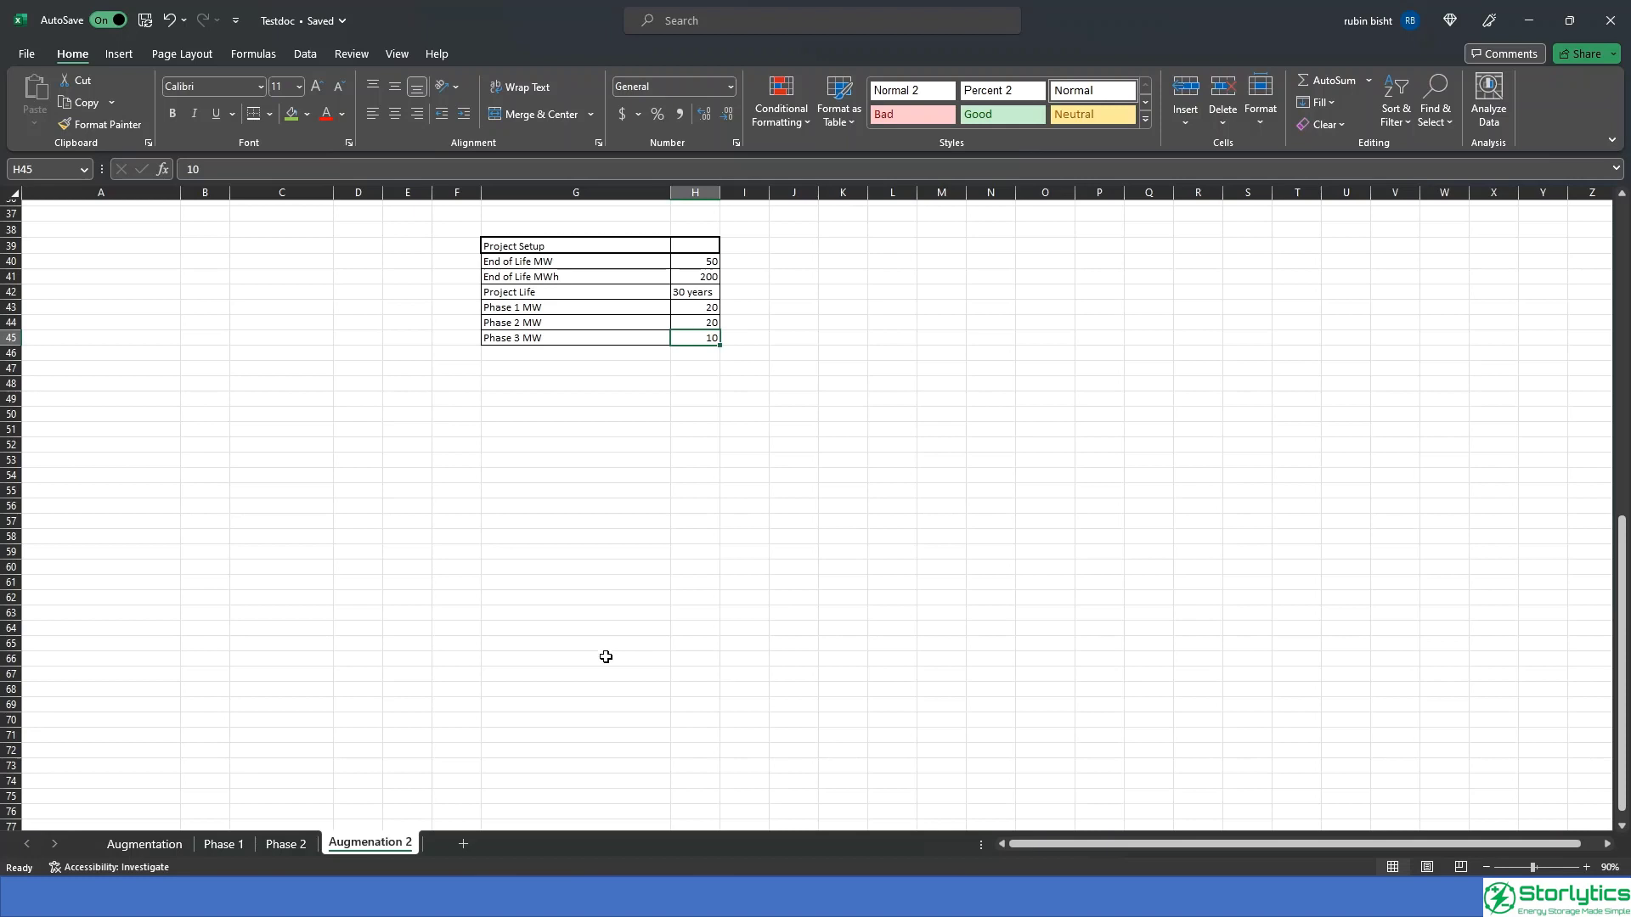
{"action": "scroll", "coordinate": [606, 656], "scroll_direction": "up", "scroll_amount": 12}
{"action": "scroll", "coordinate": [599, 530], "scroll_direction": "down", "scroll_amount": 1}
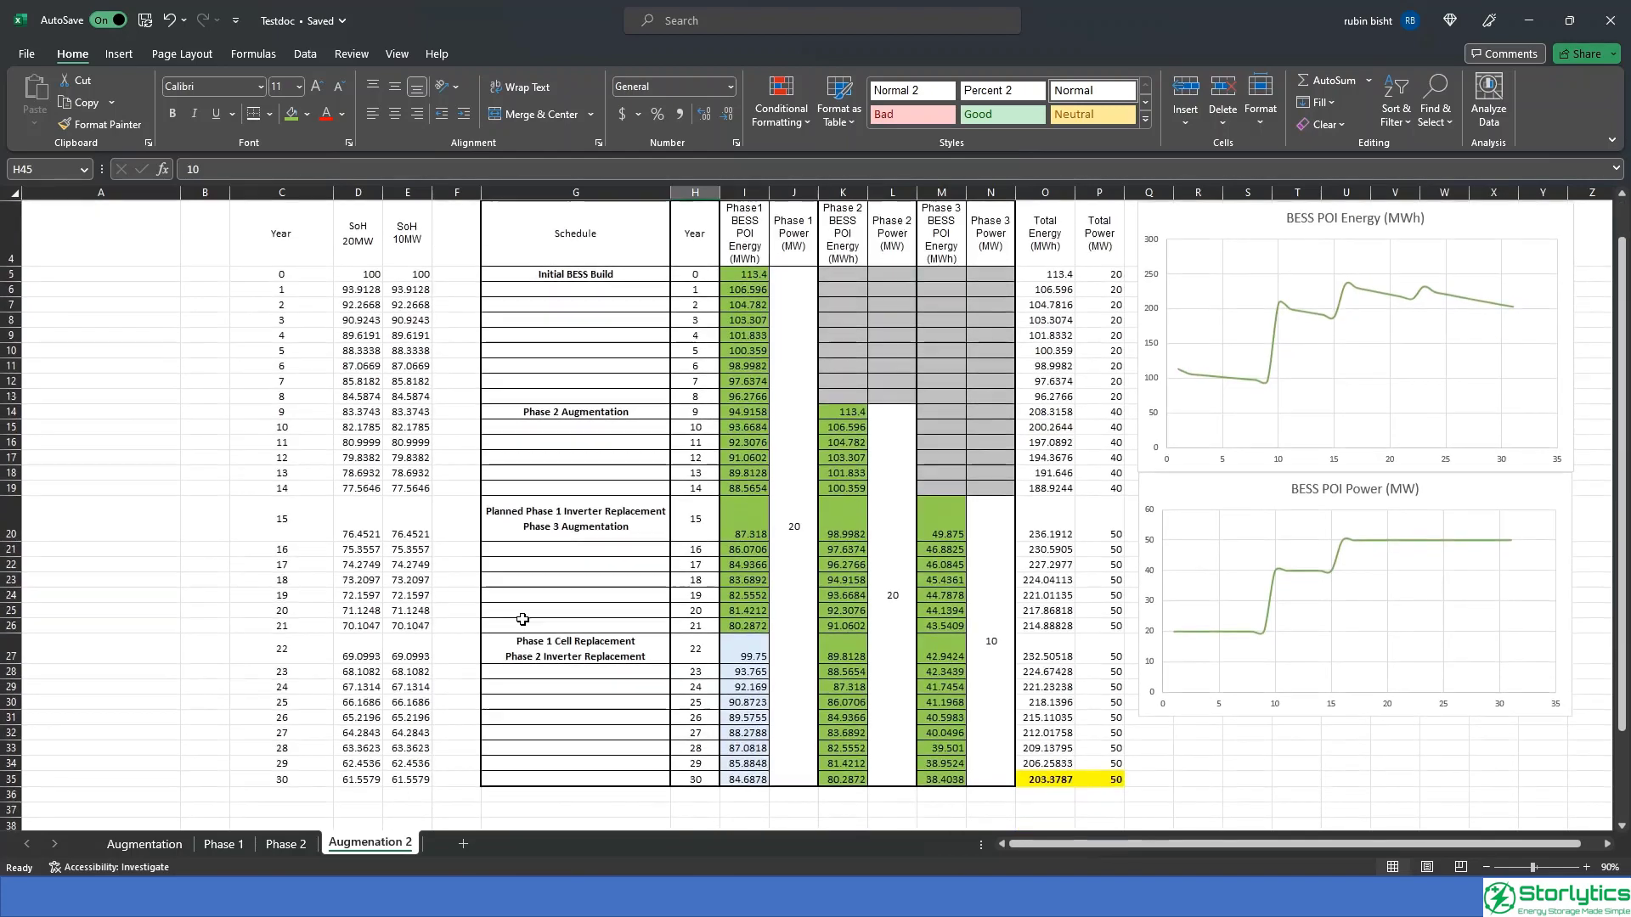
{"action": "left_click", "coordinate": [759, 293]}
{"action": "left_click", "coordinate": [841, 420]}
{"action": "left_click", "coordinate": [951, 532]}
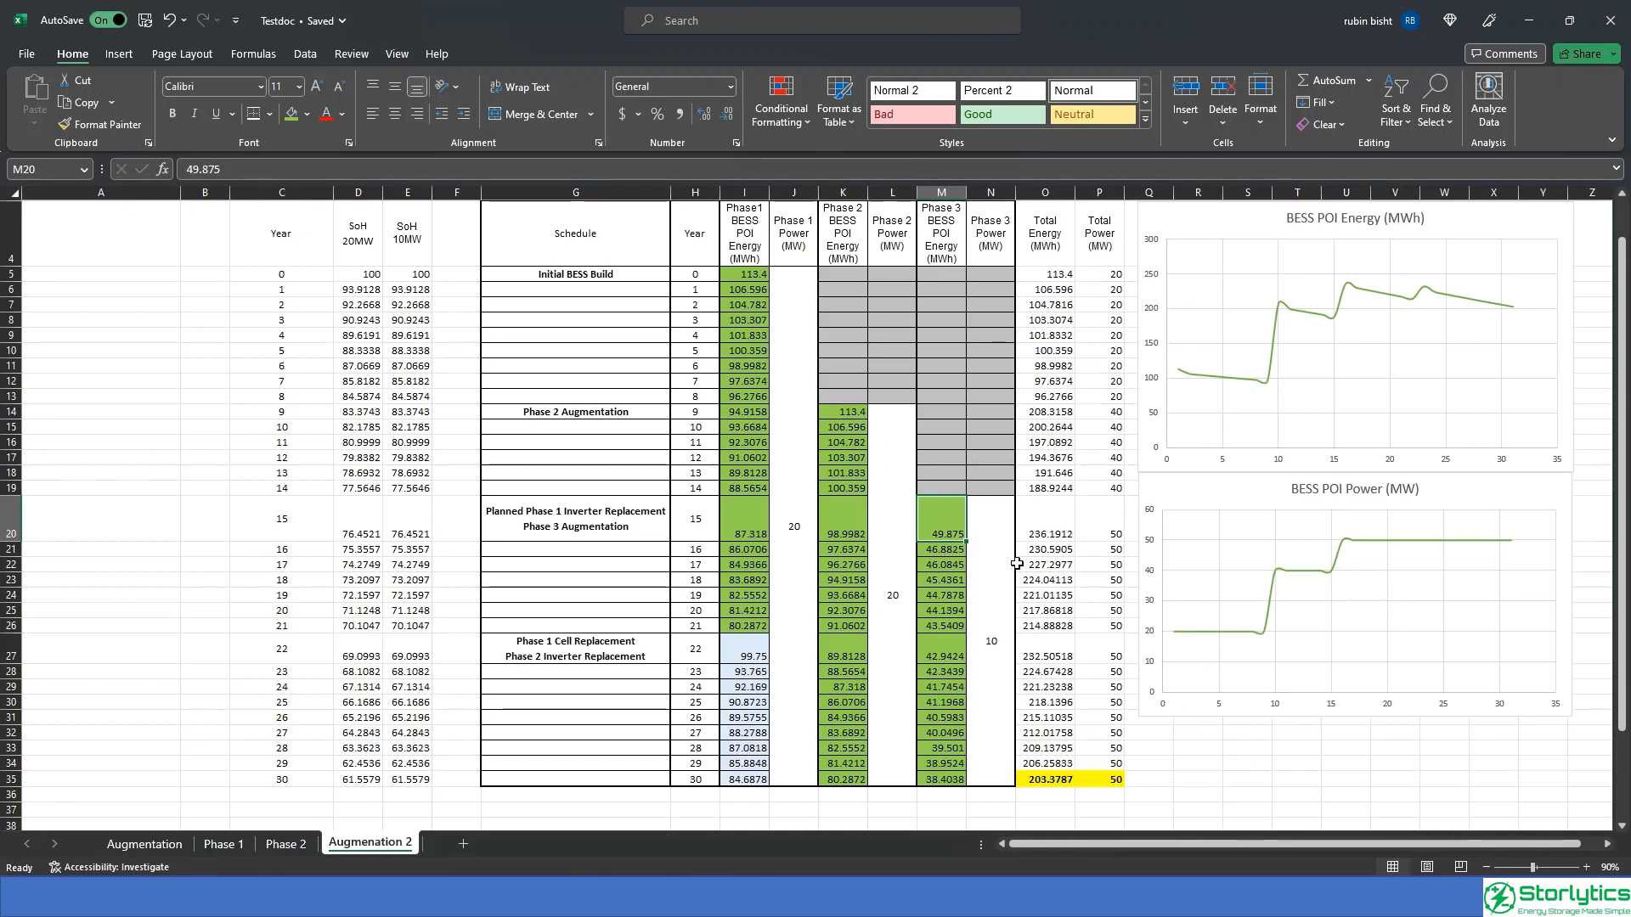
{"action": "left_click", "coordinate": [986, 601]}
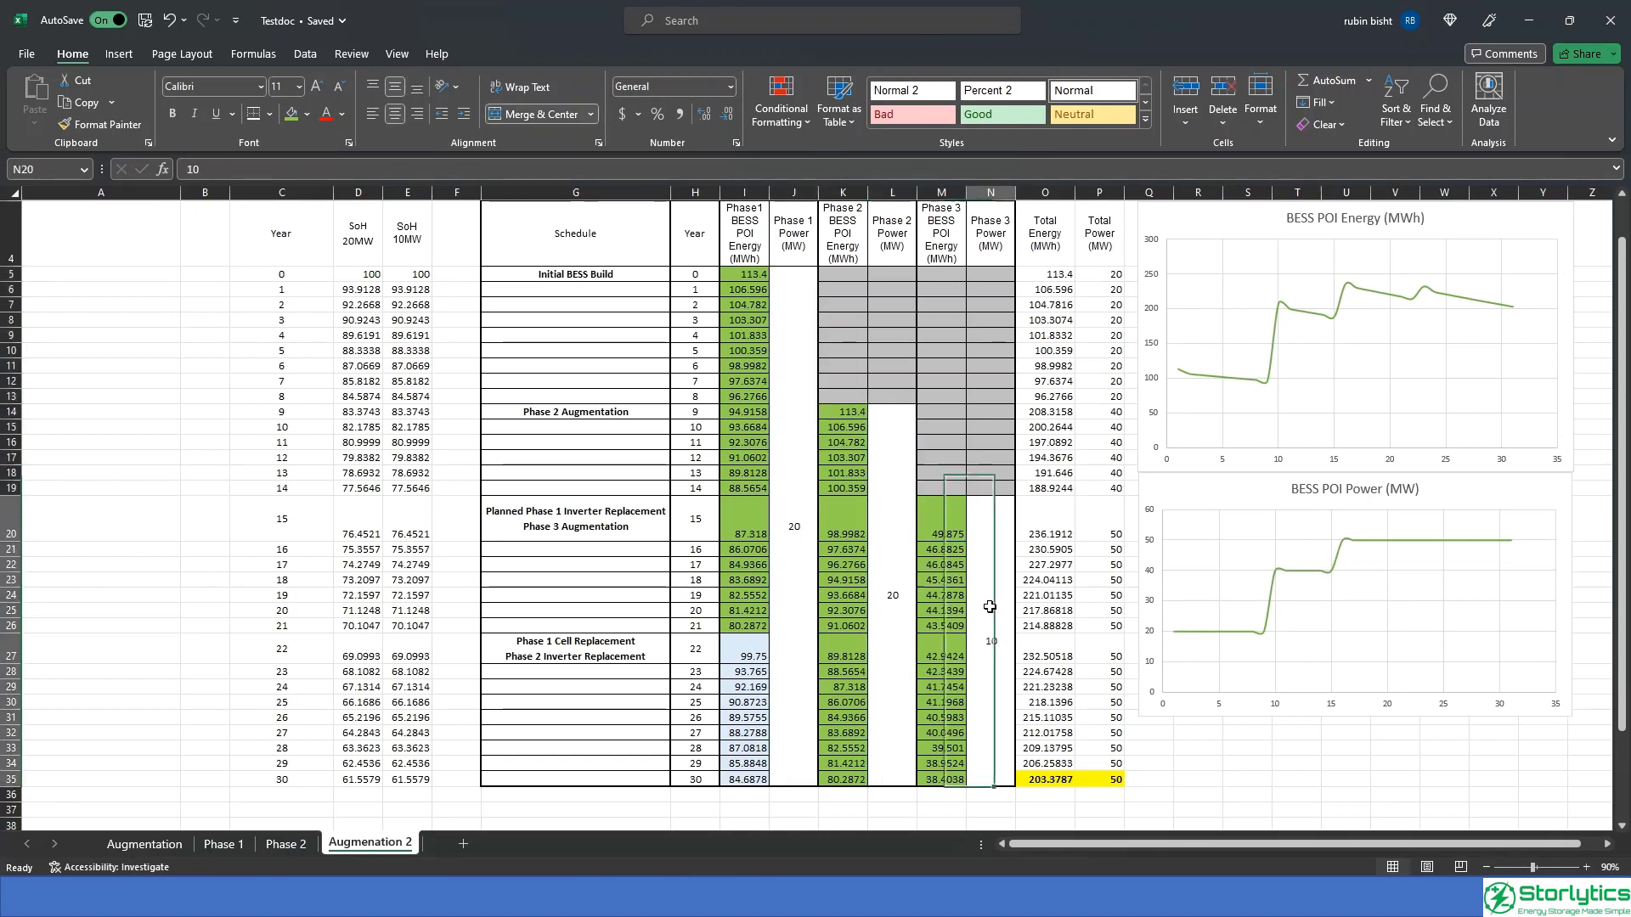
{"action": "left_click_drag", "start_coordinate": [1050, 783], "coordinate": [1104, 779]}
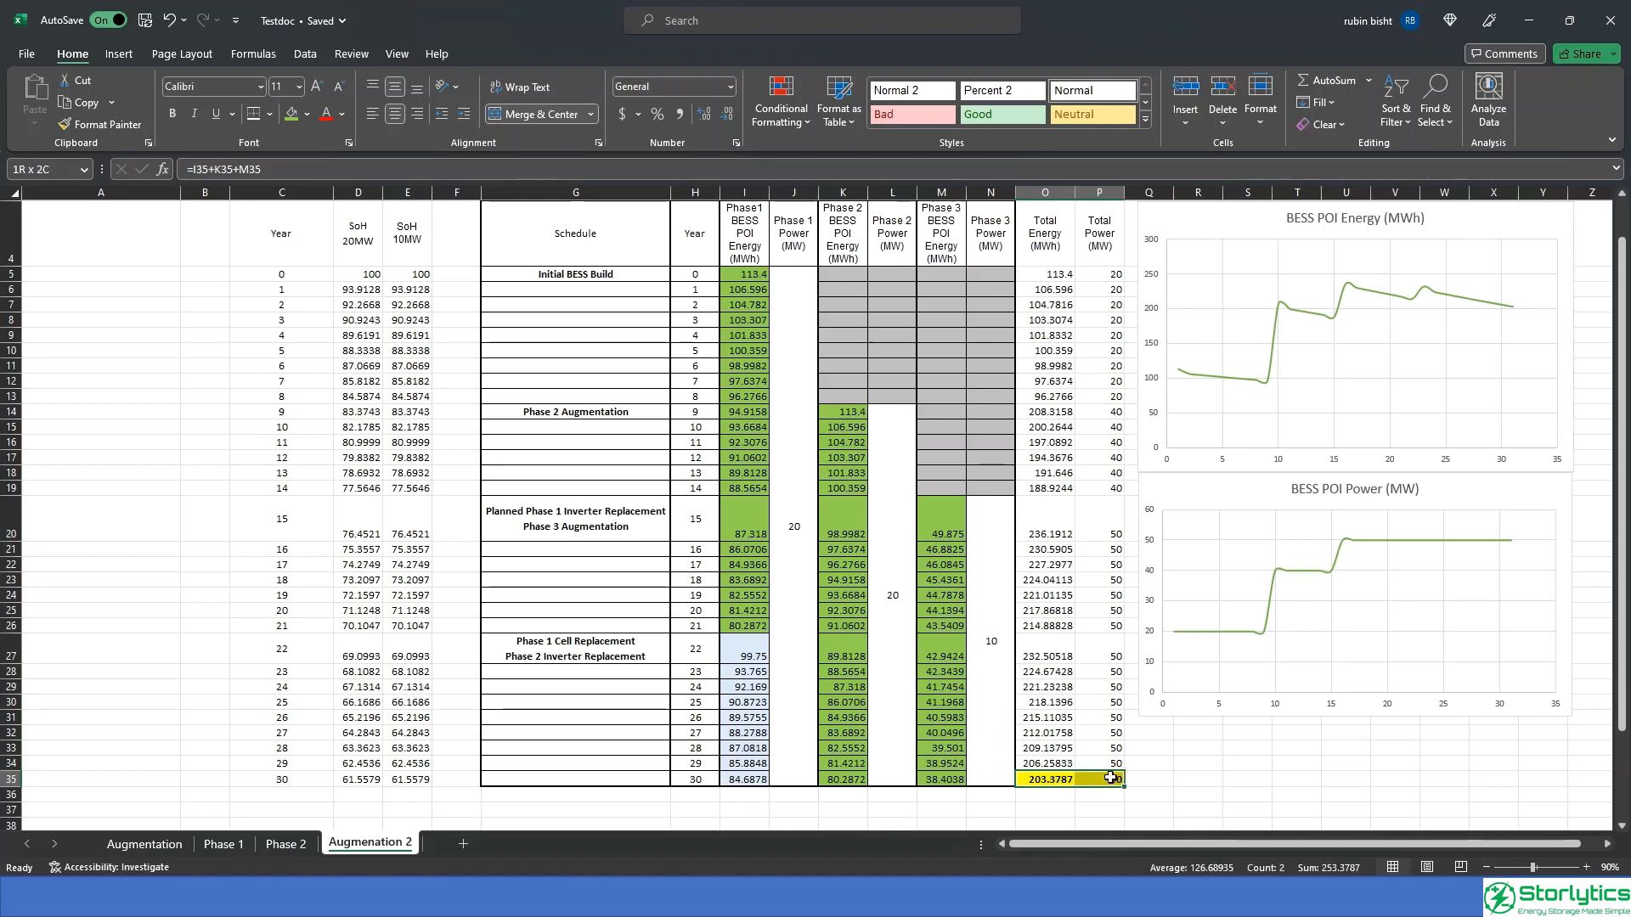
{"action": "left_click", "coordinate": [1193, 766]}
{"action": "scroll", "coordinate": [1357, 659], "scroll_direction": "up", "scroll_amount": 1}
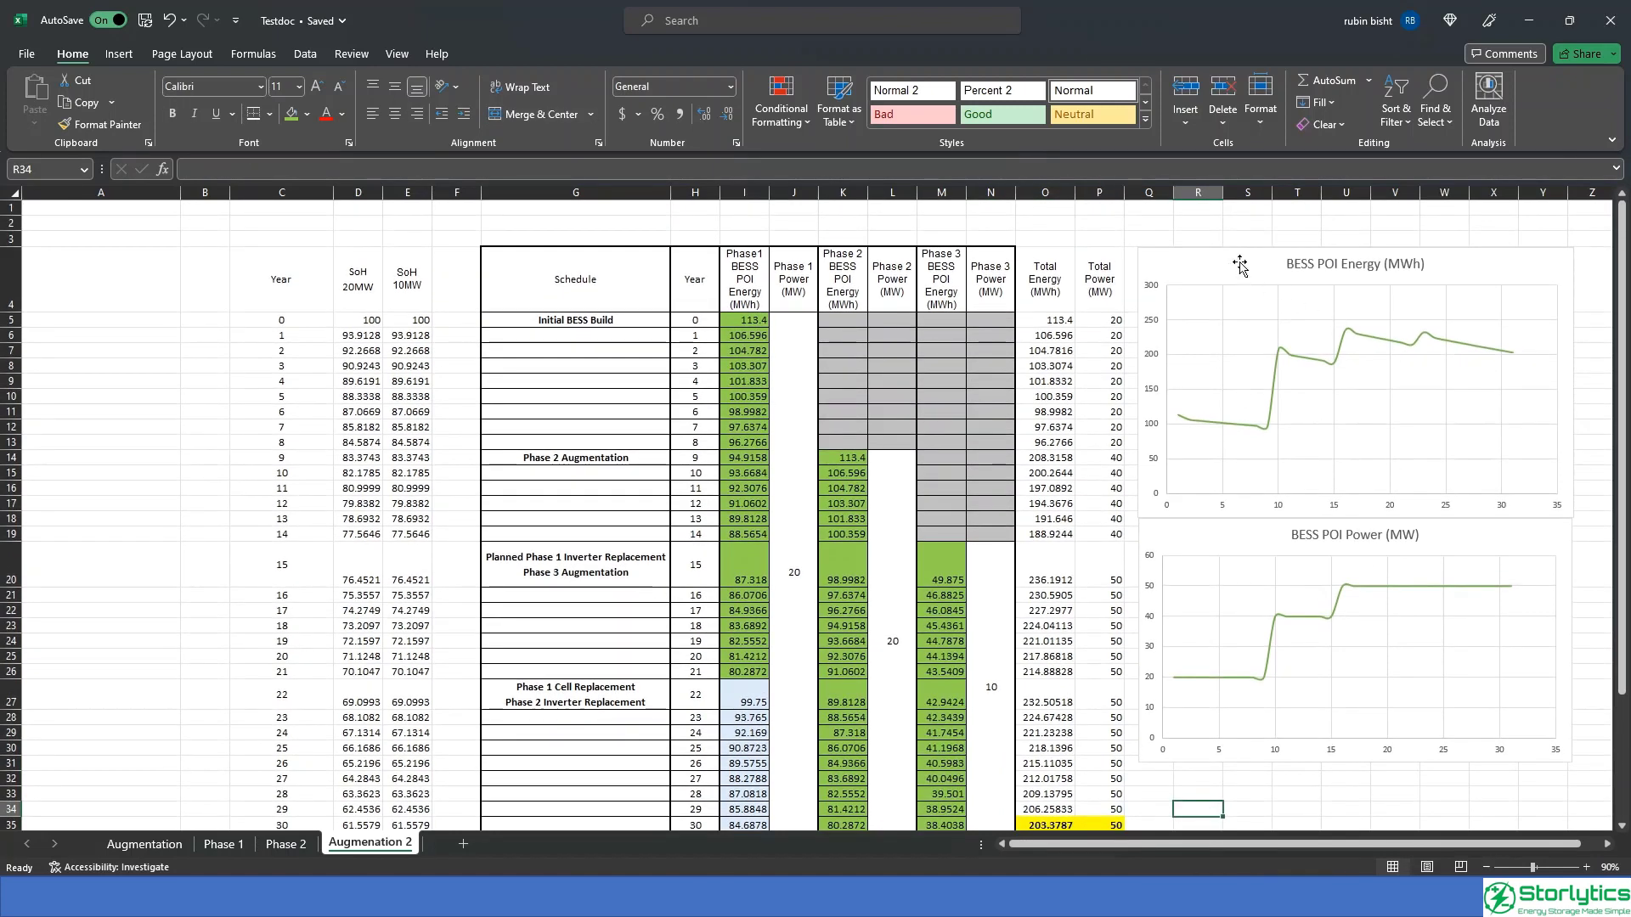
{"action": "left_click", "coordinate": [1266, 360]}
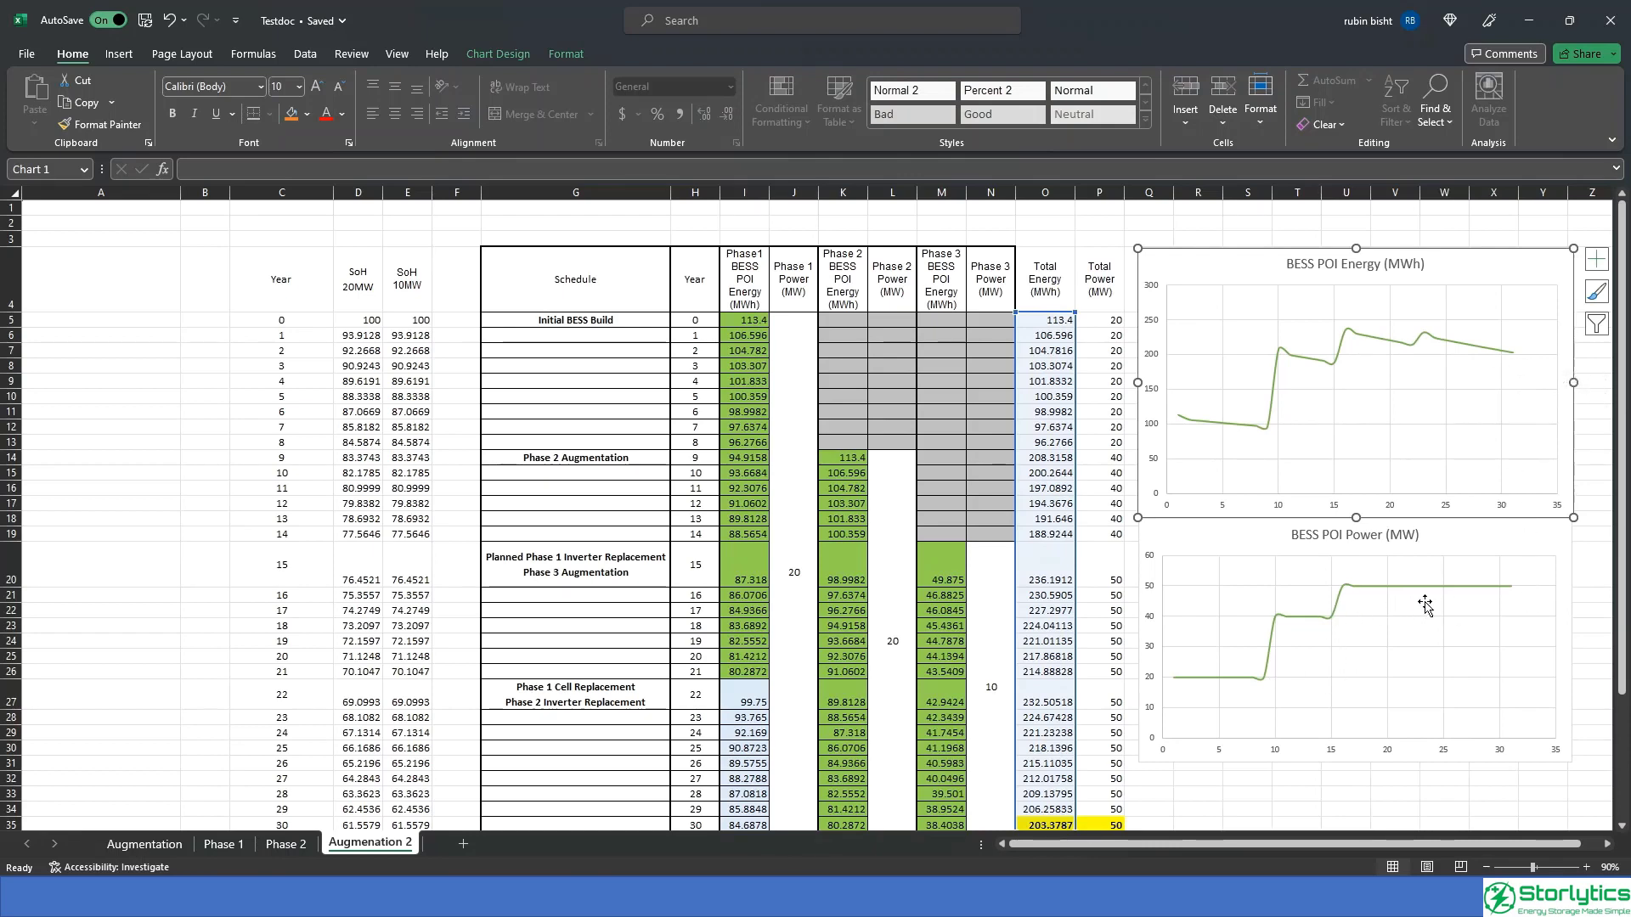
{"action": "scroll", "coordinate": [1462, 501], "scroll_direction": "down", "scroll_amount": 1}
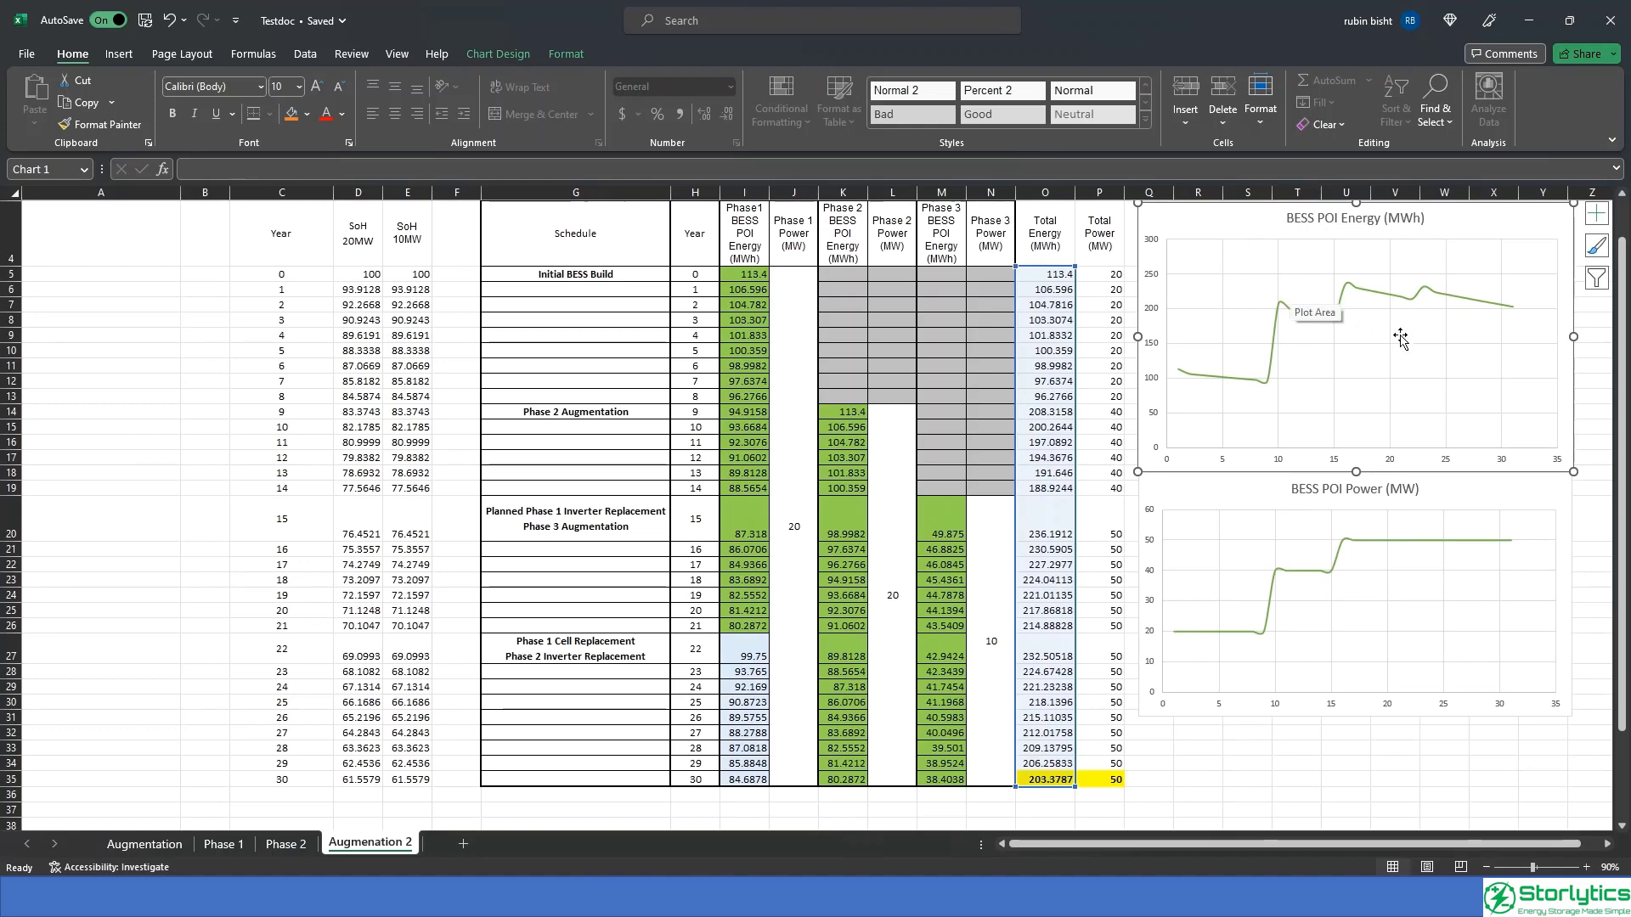
{"action": "left_click", "coordinate": [1592, 499]}
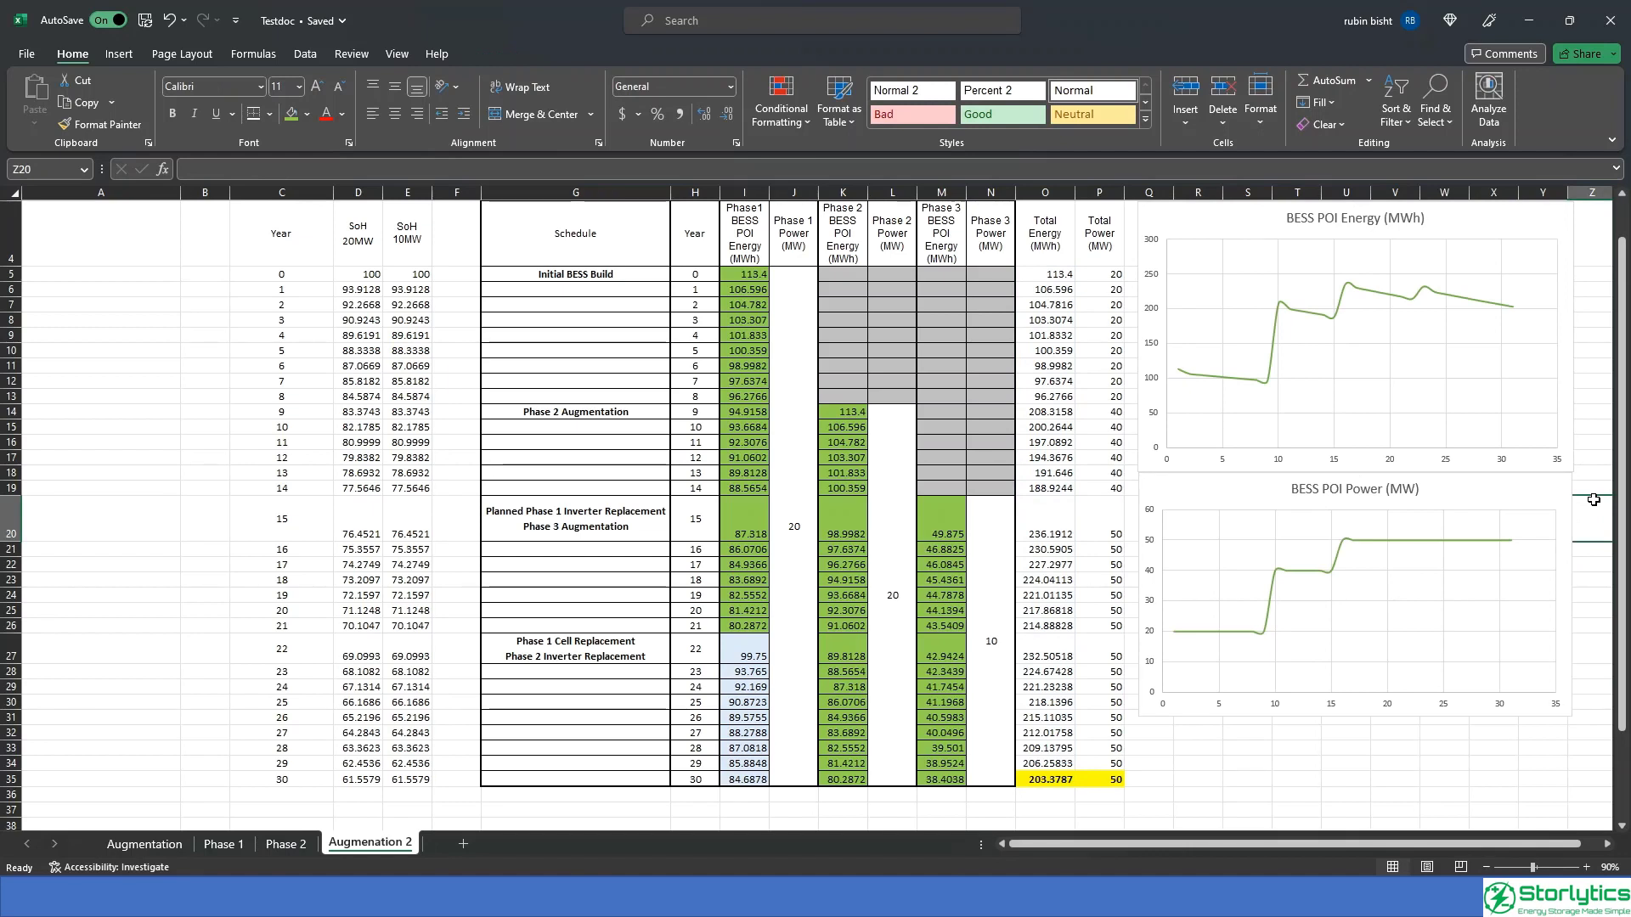